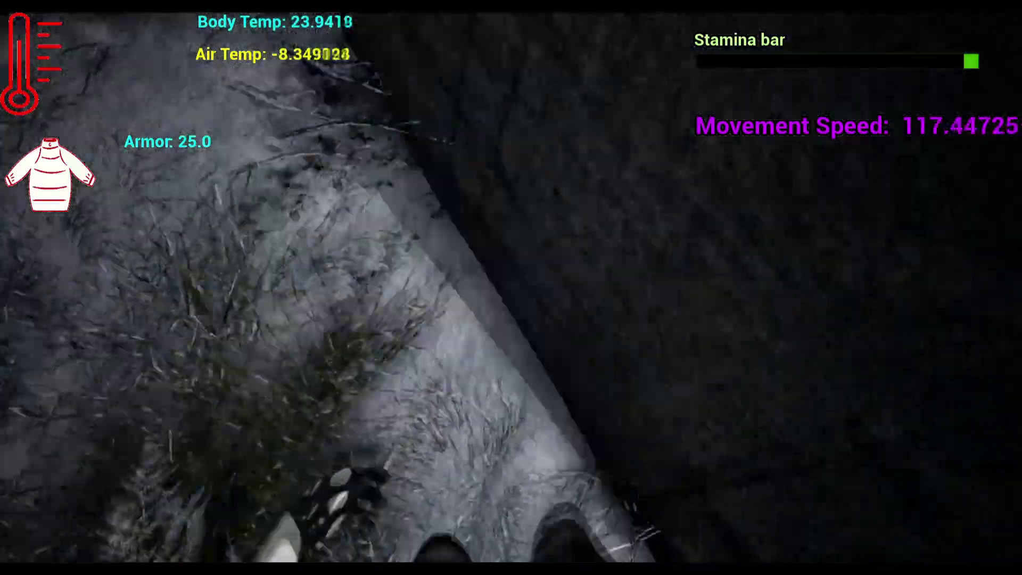
# Step: Switch from the running game preview to the BP_ThirdPersonCharacter blueprint and show the Dynamic Breathing section of its Event Graph
pyautogui.press('w')
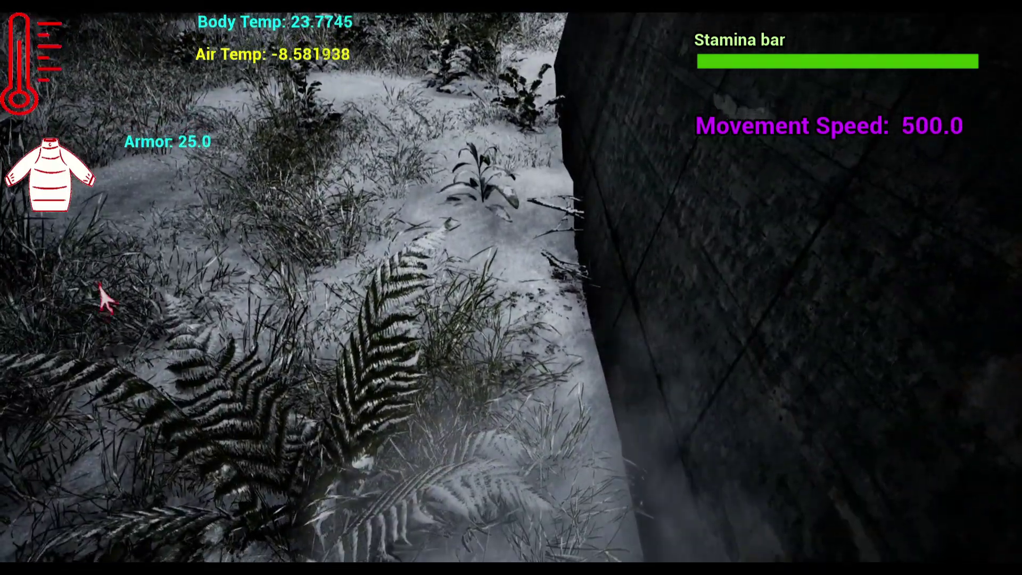
pyautogui.press('super')
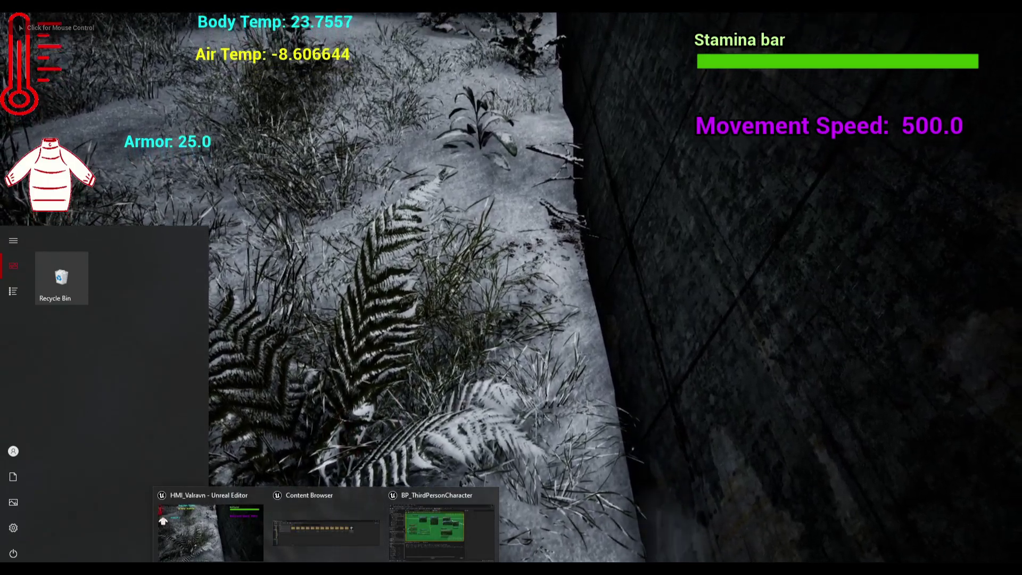
pyautogui.click(441, 530)
pyautogui.doubleClick(589, 88)
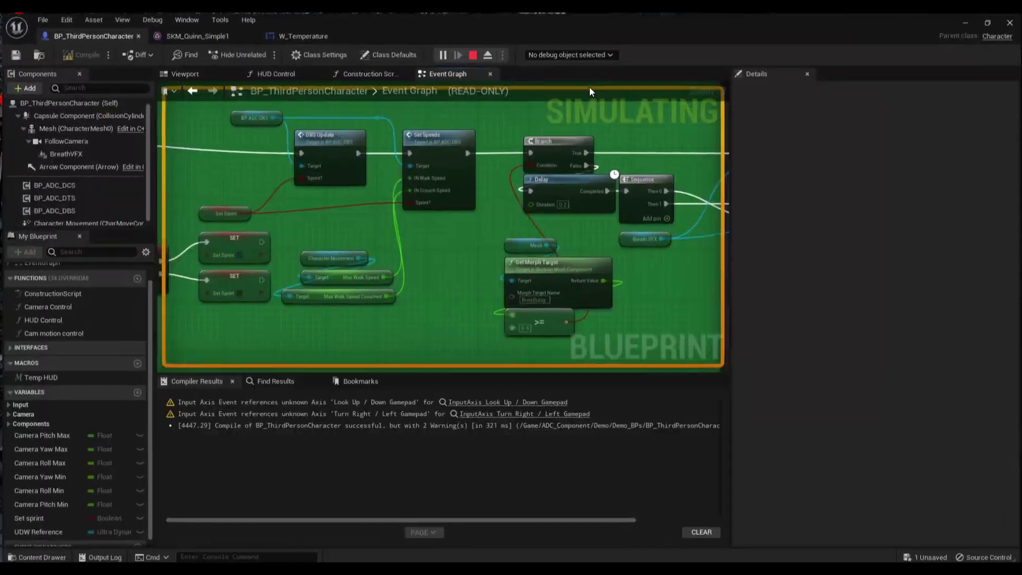
pyautogui.moveTo(413, 116); pyautogui.dragTo(513, 166, button='right')
pyautogui.moveTo(373, 155); pyautogui.dragTo(351, 139, button='right')
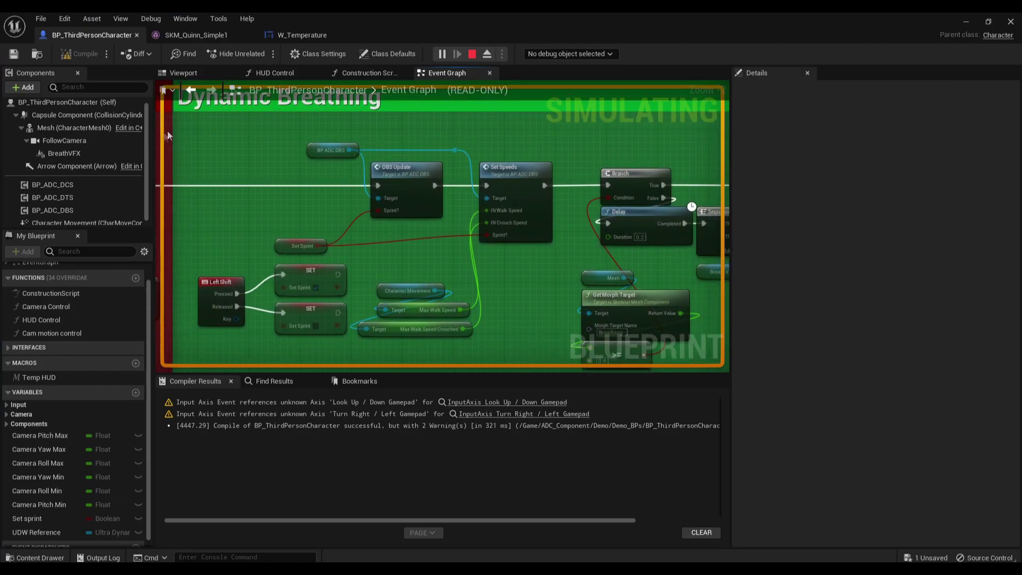
# Step: Inspect the BP ADC DBS reference and the DBS Update and Set Speeds nodes in the Dynamic Breathing section
pyautogui.click(331, 150)
pyautogui.scroll(-1, 83, 183)
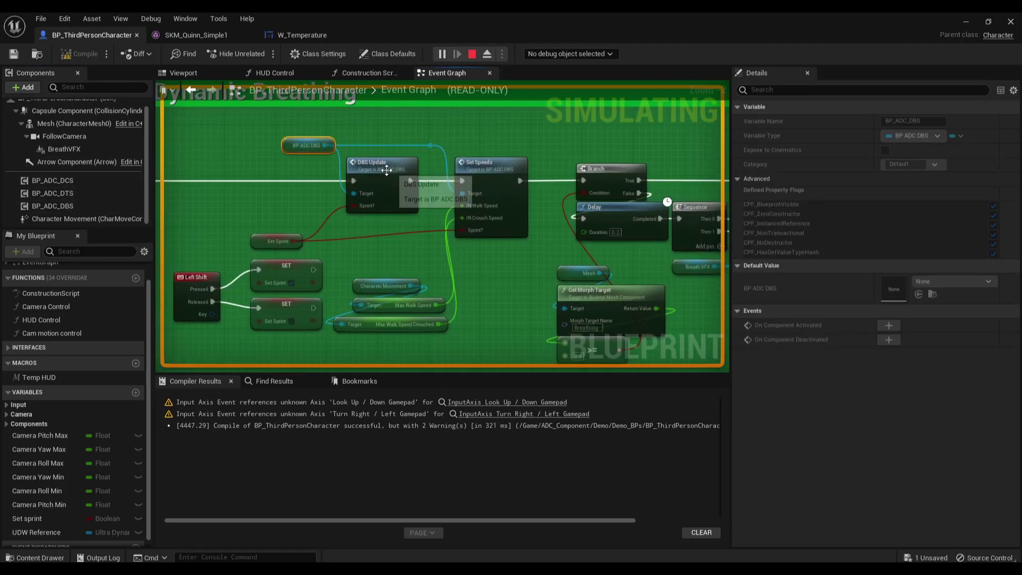
pyautogui.click(386, 170)
pyautogui.moveTo(491, 141); pyautogui.dragTo(420, 146, button='right')
pyautogui.click(411, 169)
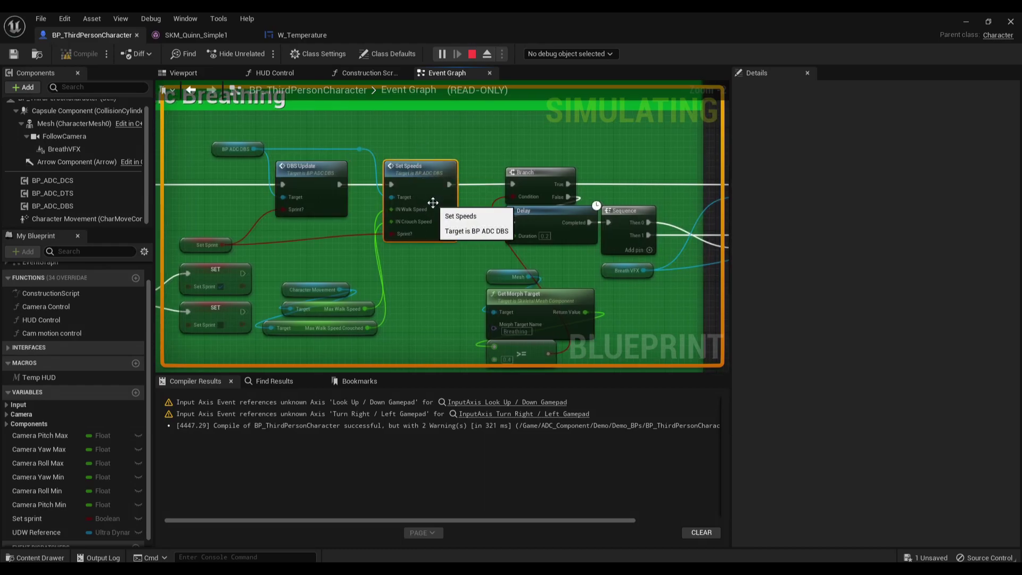
# Step: Inspect the Character Movement, Max Walk Speed and Max Walk Speed Crouched nodes that feed Set Speeds
pyautogui.moveTo(359, 260); pyautogui.dragTo(424, 242, button='right')
pyautogui.click(392, 273)
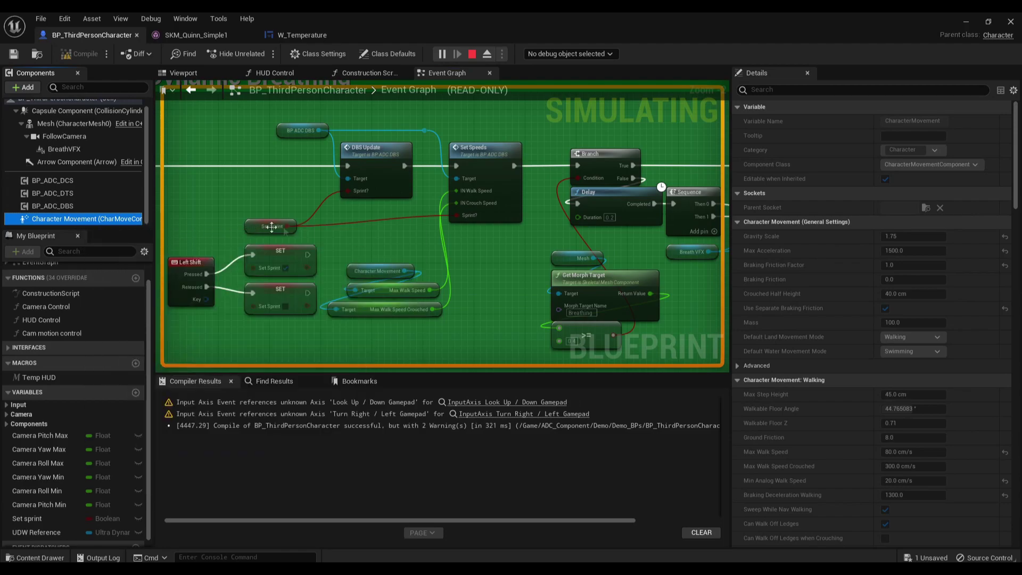
pyautogui.click(408, 292)
pyautogui.click(397, 309)
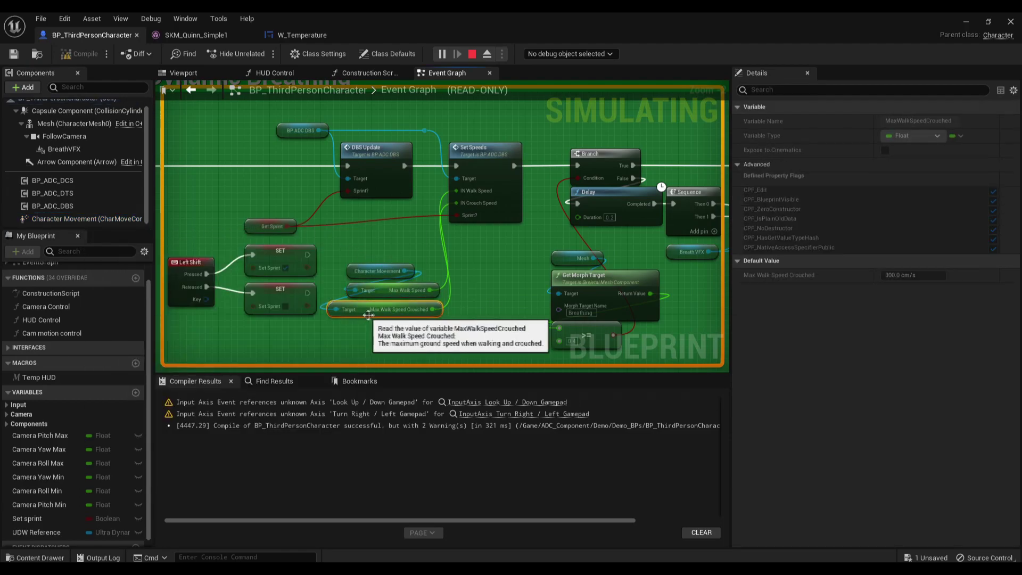
pyautogui.moveTo(480, 265); pyautogui.dragTo(461, 286, button='right')
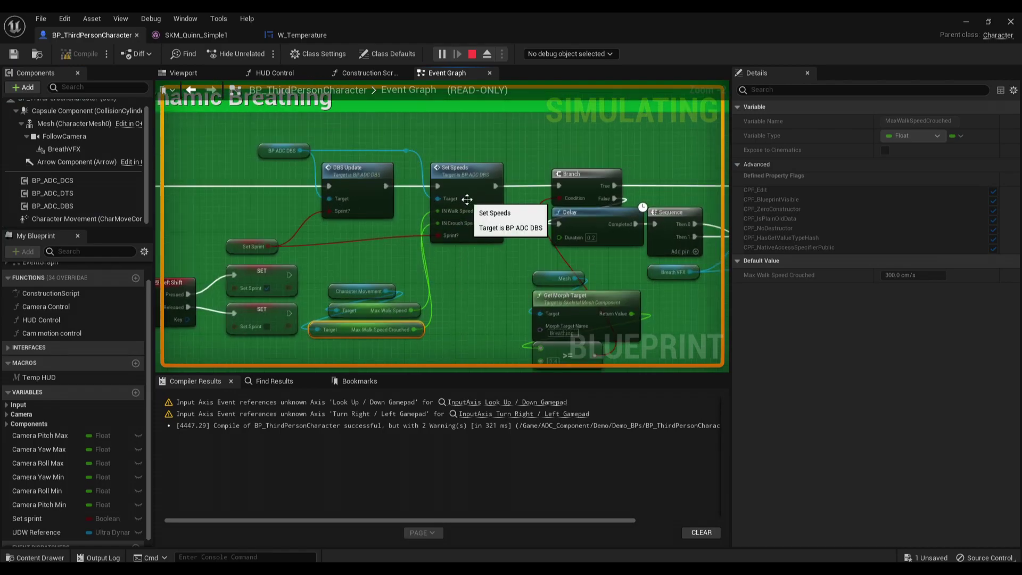
pyautogui.moveTo(520, 253)
pyautogui.mouseDown(button='right')
pyautogui.moveTo(468, 248)
pyautogui.moveTo(518, 265)
pyautogui.mouseUp(button='right')
# Step: Examine the Left Shift event and the two Set Sprint nodes it drives for the pressed and released states
pyautogui.moveTo(392, 281); pyautogui.dragTo(490, 225, button='right')
pyautogui.click(488, 226)
pyautogui.moveTo(282, 221); pyautogui.dragTo(409, 295)
pyautogui.moveTo(410, 296); pyautogui.dragTo(397, 281, button='right')
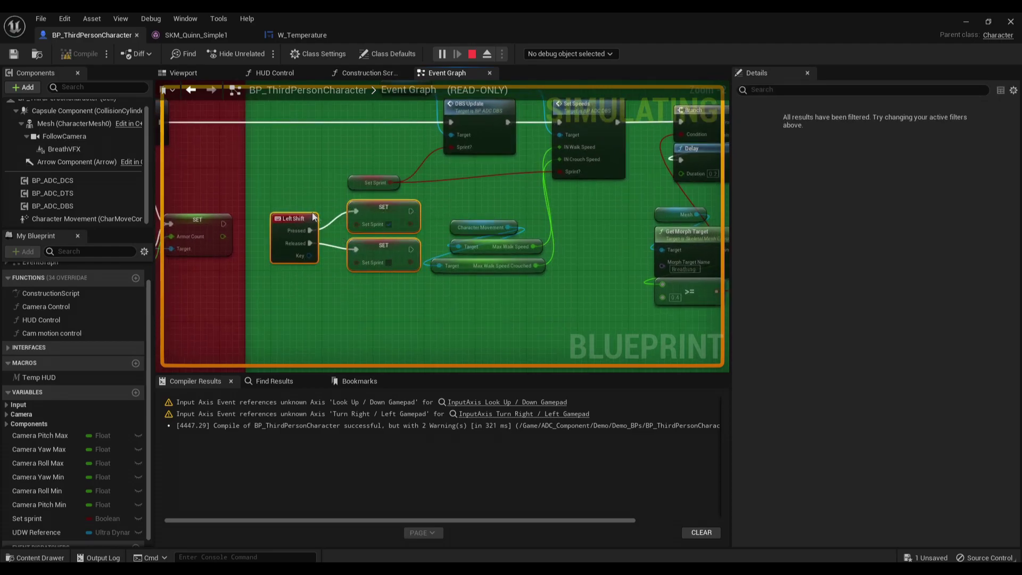
pyautogui.moveTo(314, 217); pyautogui.dragTo(296, 230, button='right')
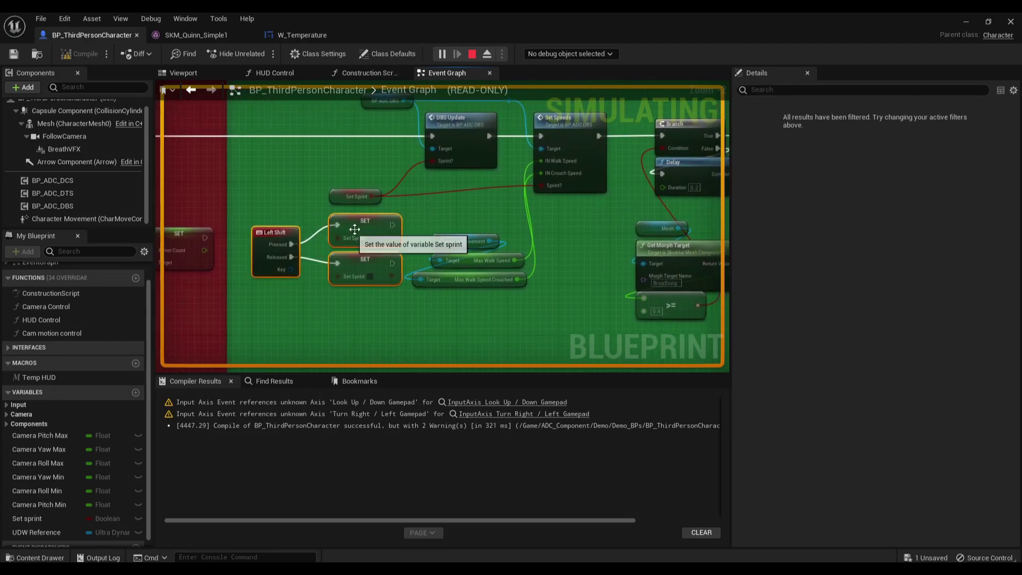
pyautogui.moveTo(424, 187); pyautogui.dragTo(336, 257, button='right')
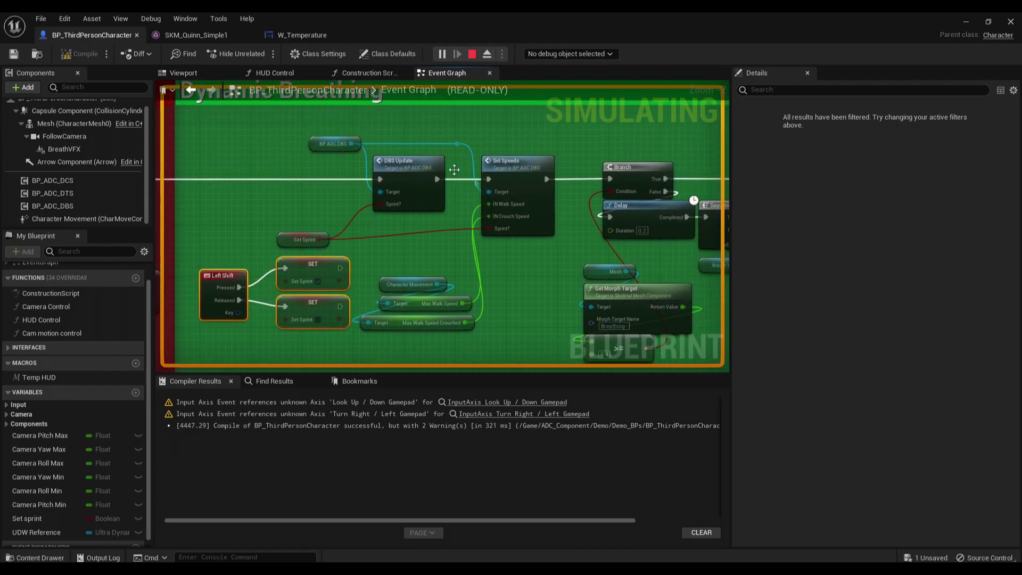
# Step: Examine the breath VFX logic from the Branch and Get Morph Target nodes through to the Gate, Activate and Deactivate nodes
pyautogui.moveTo(476, 263); pyautogui.dragTo(352, 245, button='right')
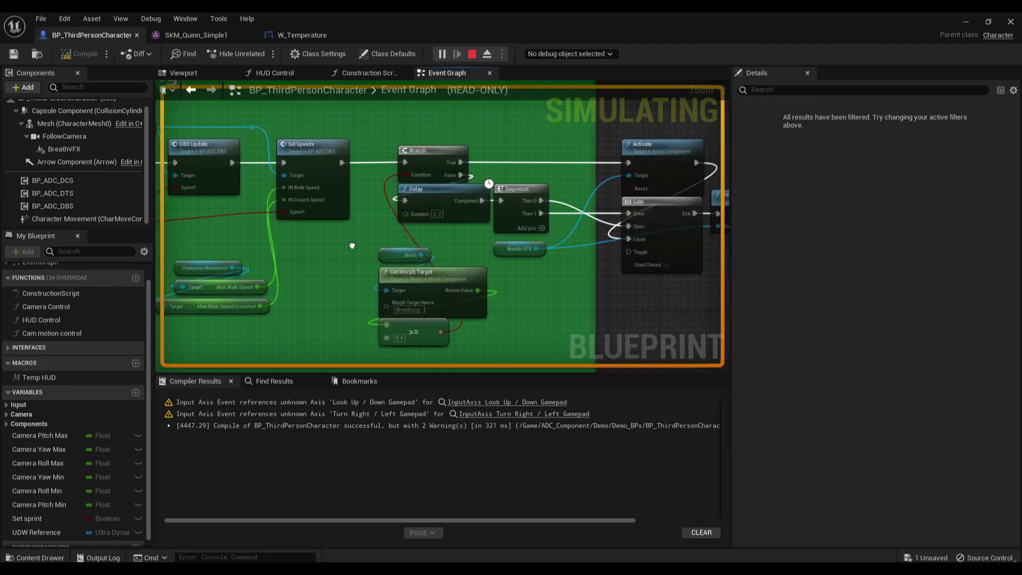
pyautogui.moveTo(432, 225); pyautogui.dragTo(349, 232, button='right')
pyautogui.moveTo(295, 126); pyautogui.dragTo(660, 330)
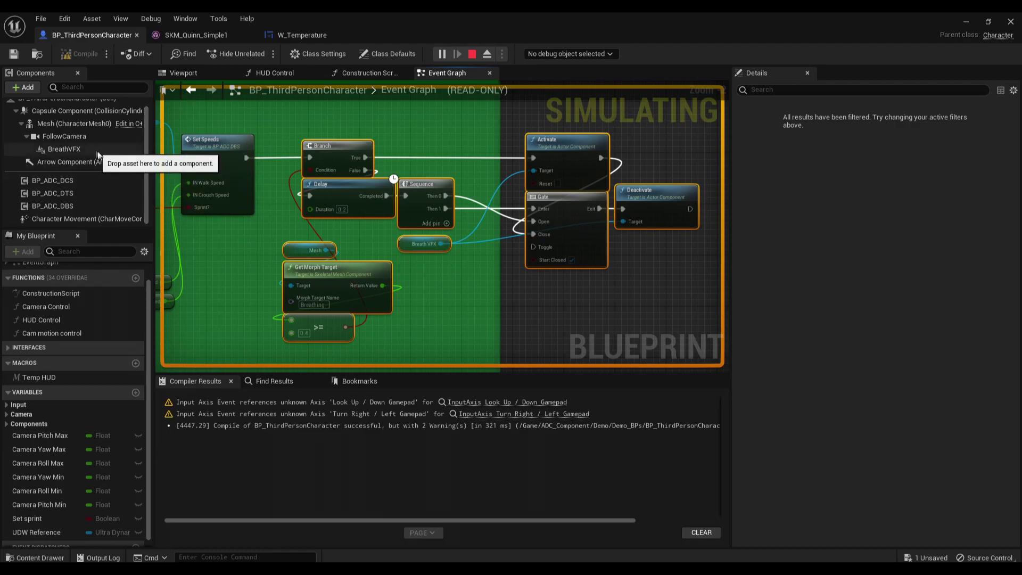
pyautogui.moveTo(456, 289)
pyautogui.mouseDown(button='right')
pyautogui.moveTo(447, 267)
pyautogui.moveTo(453, 292)
pyautogui.mouseUp(button='right')
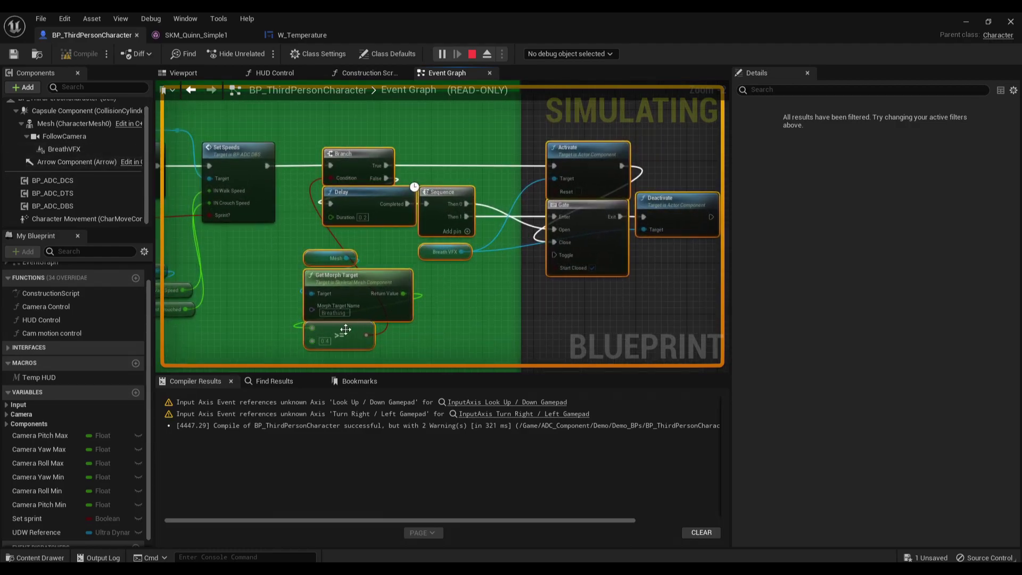
pyautogui.moveTo(342, 328); pyautogui.dragTo(371, 285, button='right')
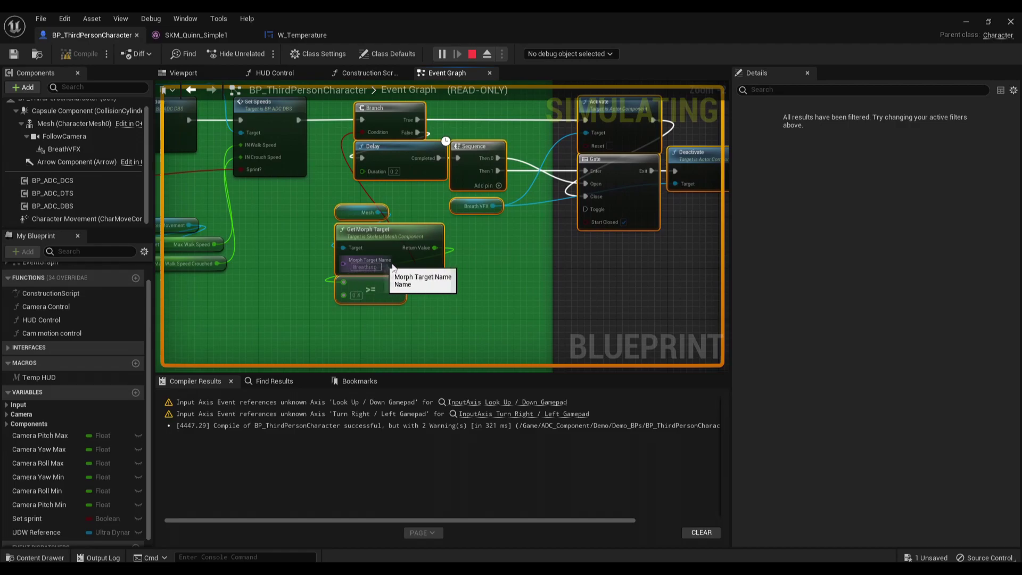
pyautogui.moveTo(364, 286); pyautogui.dragTo(370, 265, button='right')
# Step: Preview the Breathing morph target on SKM_Quinn_Simple1 at a weight of about 0.84, and reset the weight to 0
pyautogui.click(195, 35)
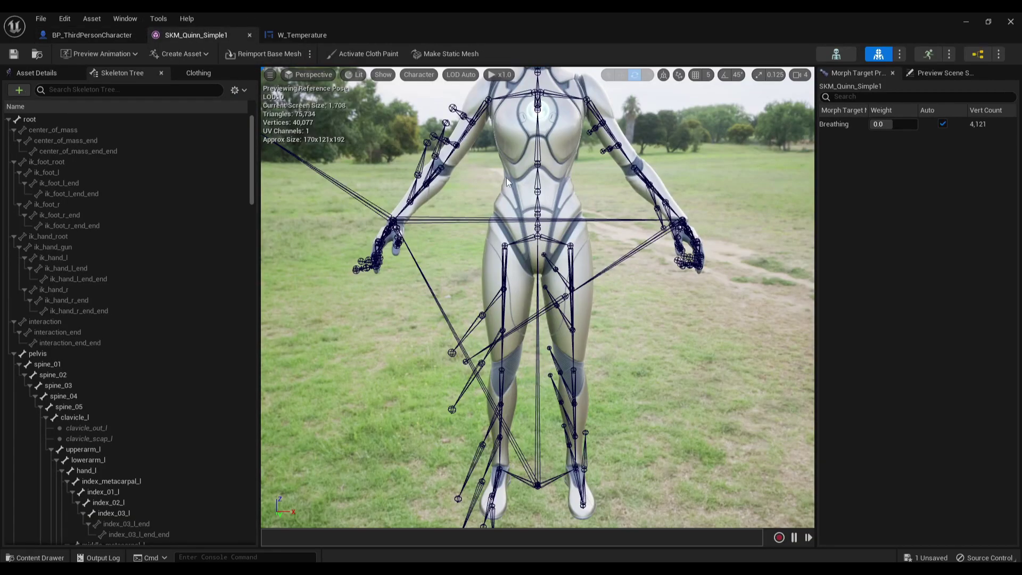
pyautogui.moveTo(537, 297)
pyautogui.mouseDown(button='right')
pyautogui.moveTo(617, 368)
pyautogui.moveTo(585, 319)
pyautogui.moveTo(628, 298)
pyautogui.moveTo(532, 292)
pyautogui.moveTo(532, 266)
pyautogui.moveTo(532, 298)
pyautogui.mouseUp(button='right')
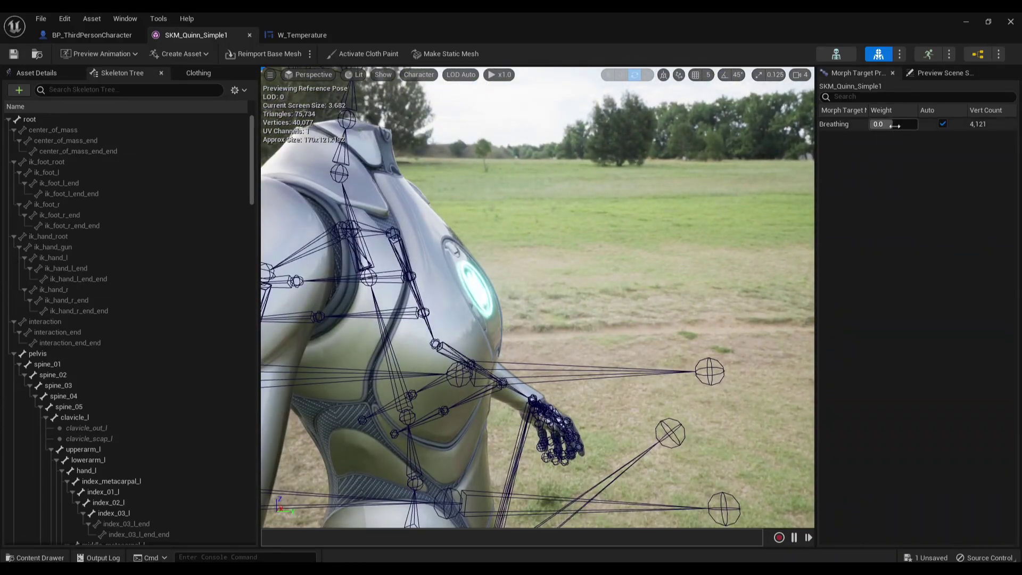
pyautogui.moveTo(894, 124)
pyautogui.mouseDown()
pyautogui.moveTo(908, 124)
pyautogui.moveTo(900, 124)
pyautogui.mouseUp()
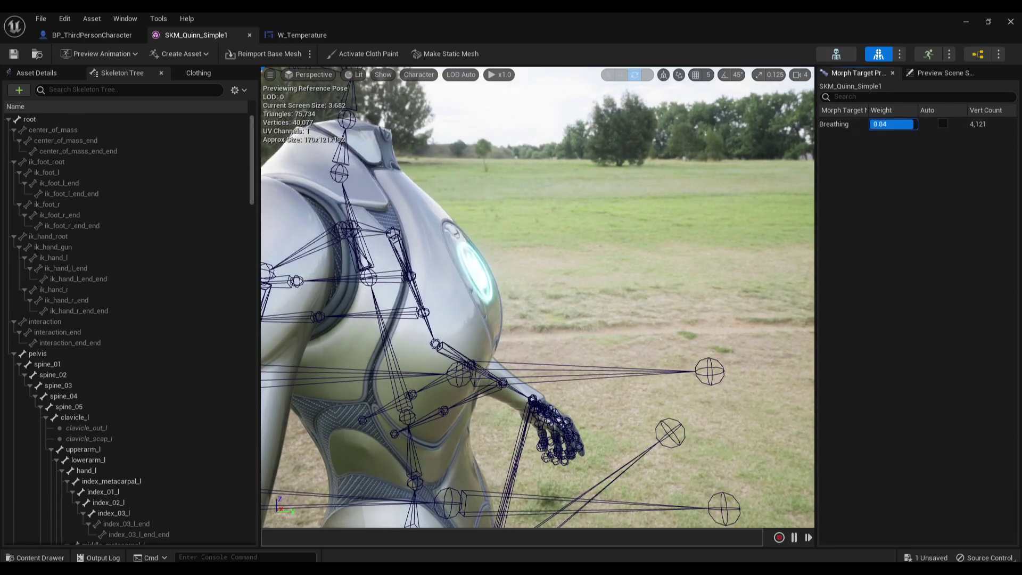
pyautogui.click(900, 124)
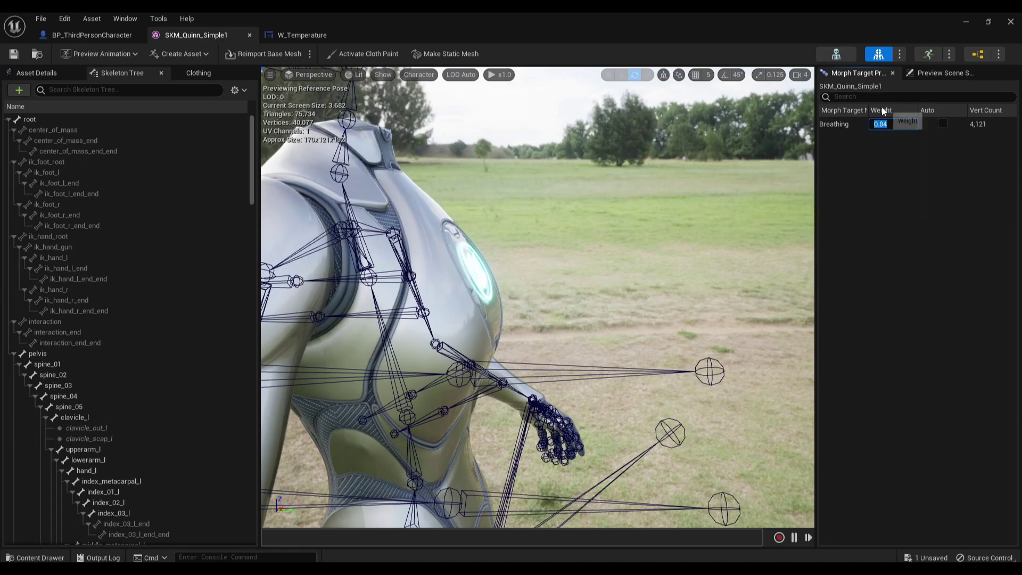
pyautogui.write('0')
pyautogui.press('Return')
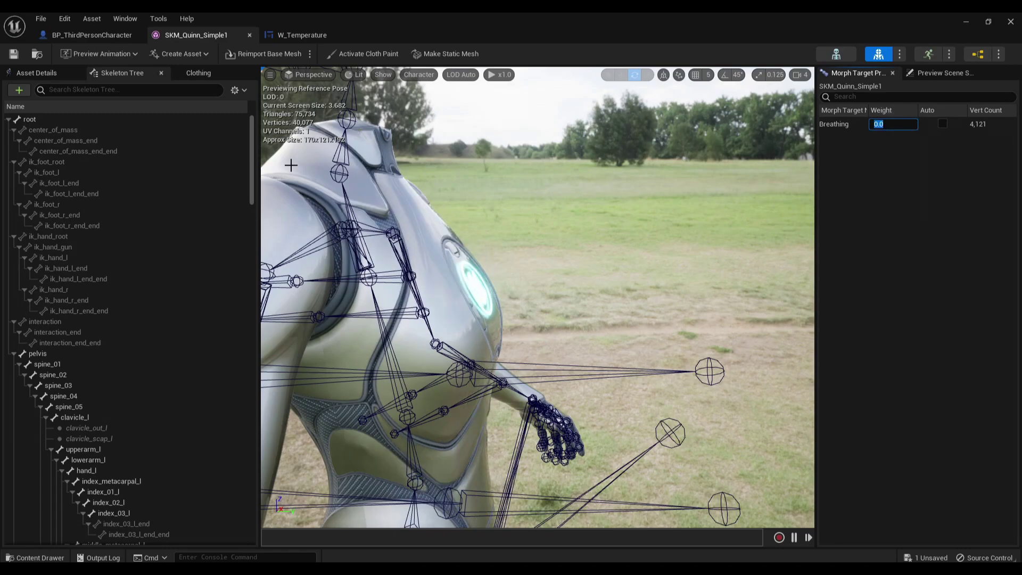
# Step: Stop the simulation from the BP_ThirdPersonCharacter blueprint and show the details of the BP_ADC_DBS component
pyautogui.click(107, 36)
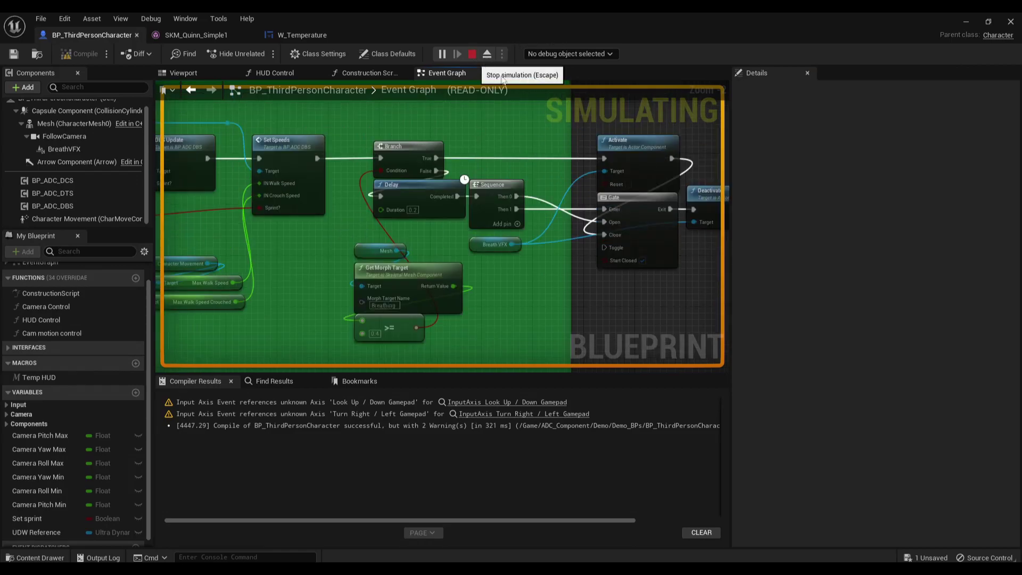
pyautogui.click(472, 54)
pyautogui.click(90, 210)
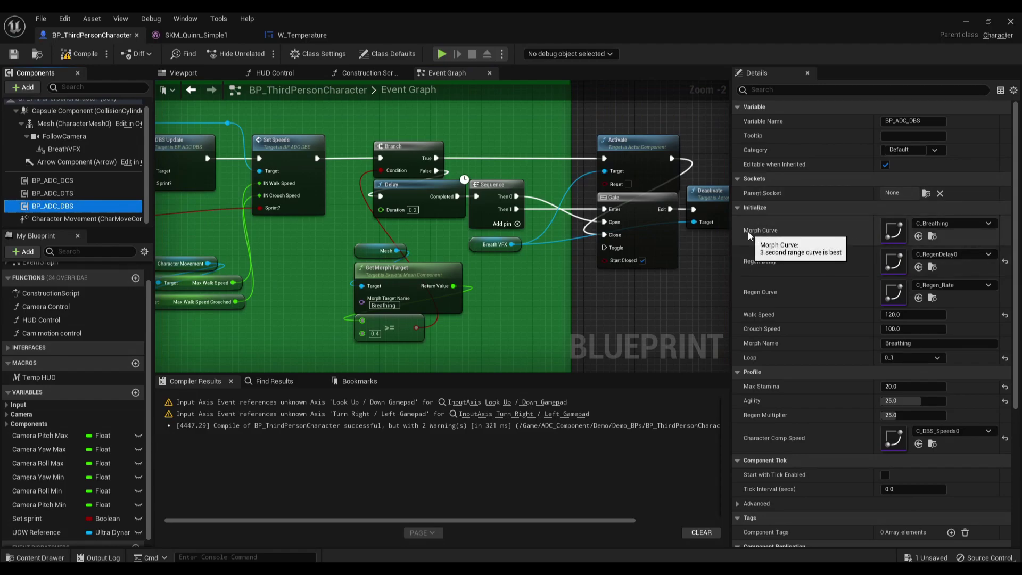
# Step: Open the component's C_Breathing morph curve and check the time and value of its start and end keys
pyautogui.doubleClick(893, 231)
pyautogui.moveTo(623, 148); pyautogui.dragTo(740, 194)
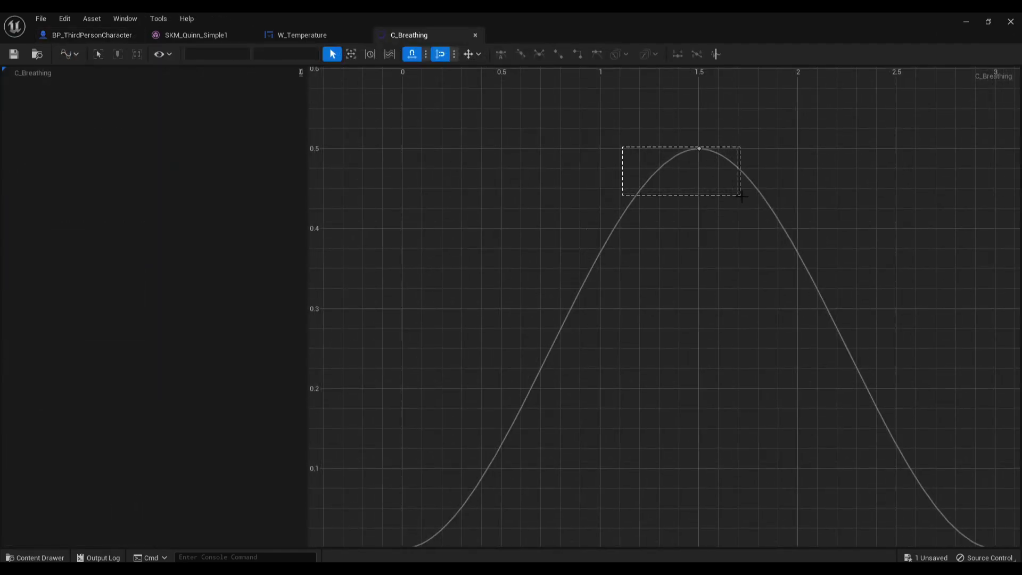
pyautogui.moveTo(415, 297); pyautogui.dragTo(497, 403)
pyautogui.moveTo(451, 360); pyautogui.dragTo(444, 399, button='right')
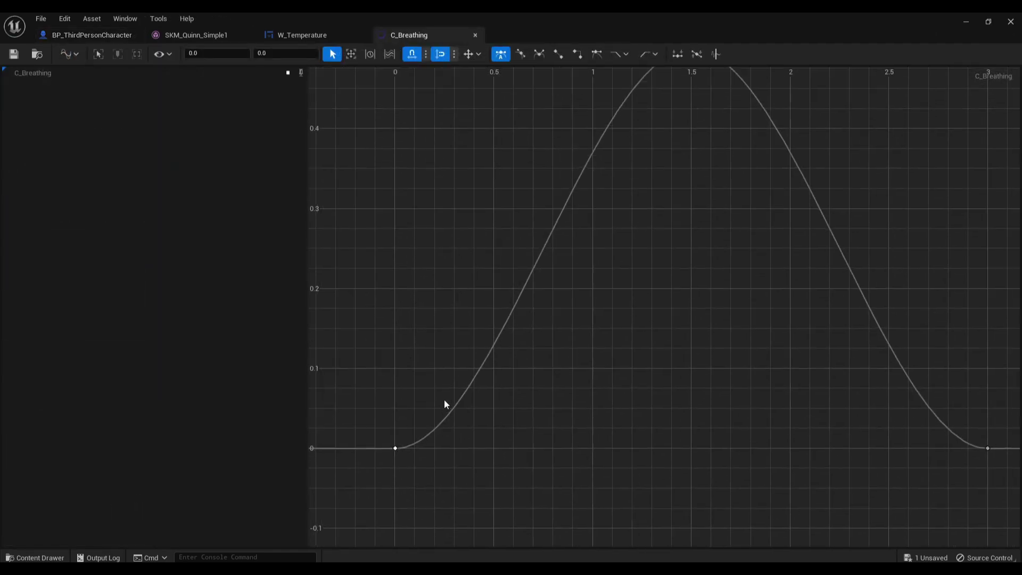
pyautogui.scroll(-4, 452, 303)
pyautogui.moveTo(419, 151); pyautogui.dragTo(919, 511)
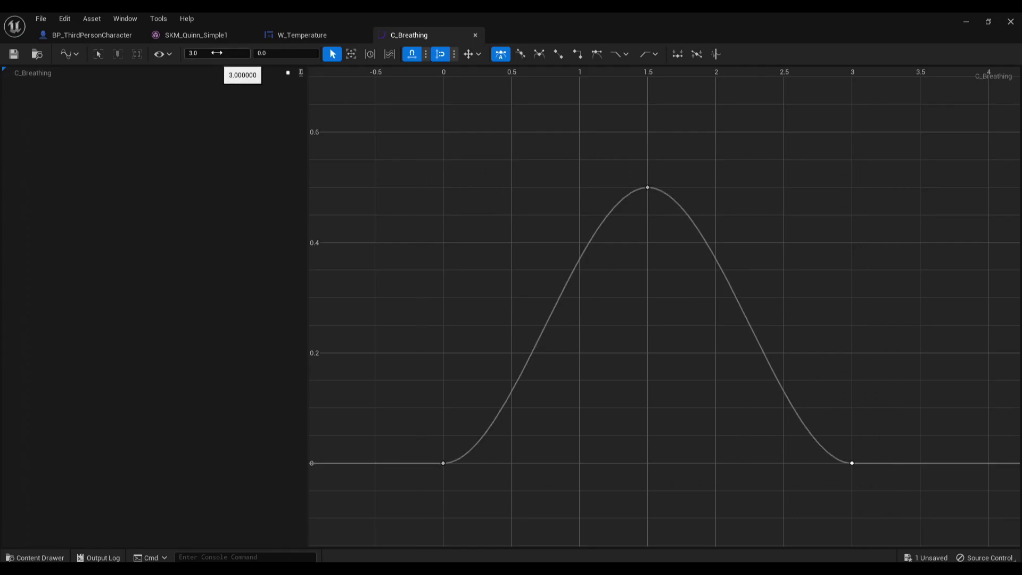
pyautogui.moveTo(611, 349); pyautogui.dragTo(589, 332, button='right')
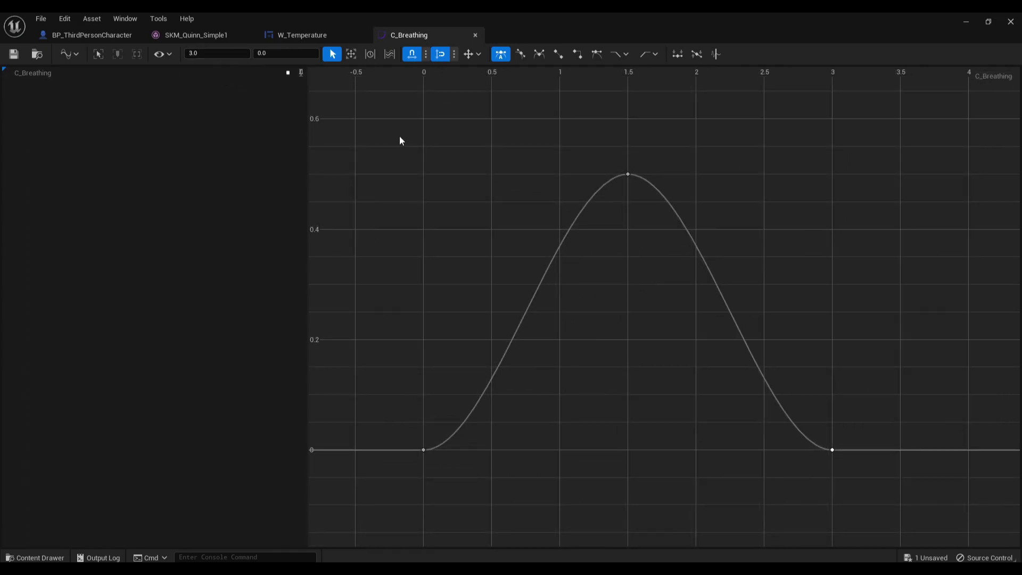
# Step: Examine the overall shape of the C_Breathing curve and check the time and value of its peak key
pyautogui.moveTo(458, 224); pyautogui.dragTo(444, 173, button='right')
pyautogui.moveTo(781, 274); pyautogui.dragTo(762, 316, button='right')
pyautogui.moveTo(770, 351); pyautogui.dragTo(859, 448)
pyautogui.moveTo(783, 373); pyautogui.dragTo(817, 388, button='right')
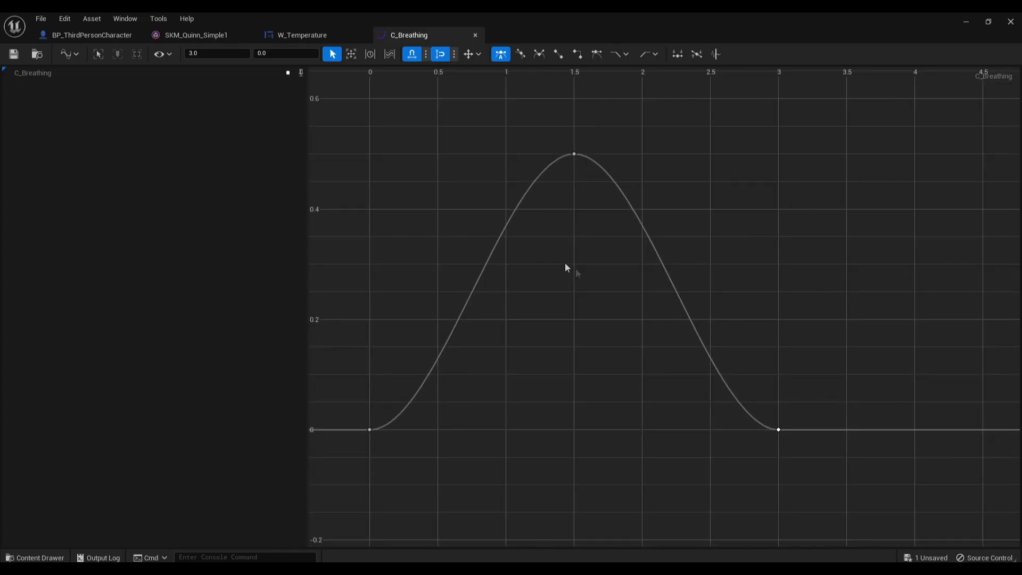
pyautogui.moveTo(424, 105); pyautogui.dragTo(808, 395)
pyautogui.moveTo(354, 124); pyautogui.dragTo(826, 484)
pyautogui.click(635, 406)
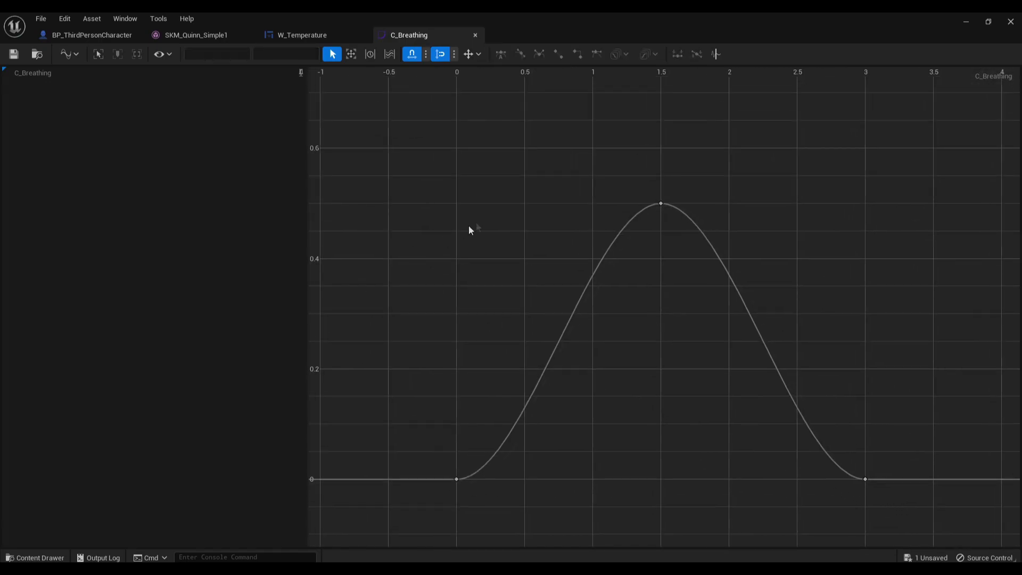
pyautogui.moveTo(566, 179); pyautogui.dragTo(693, 221)
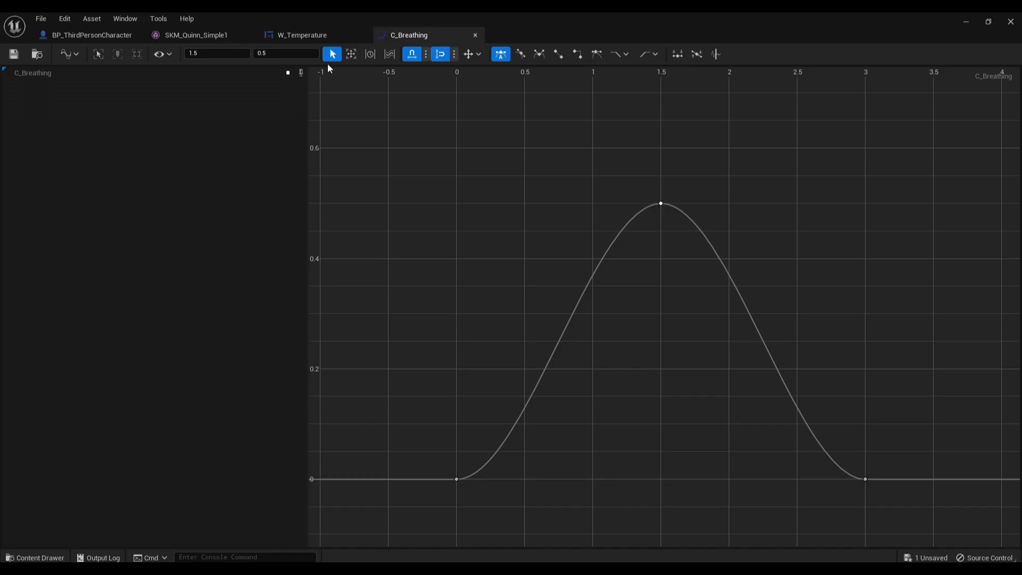
# Step: Open the C_RegenDelay0 curve from the BP_ADC_DBS component's Regen Delay setting and examine its overall shape
pyautogui.click(91, 35)
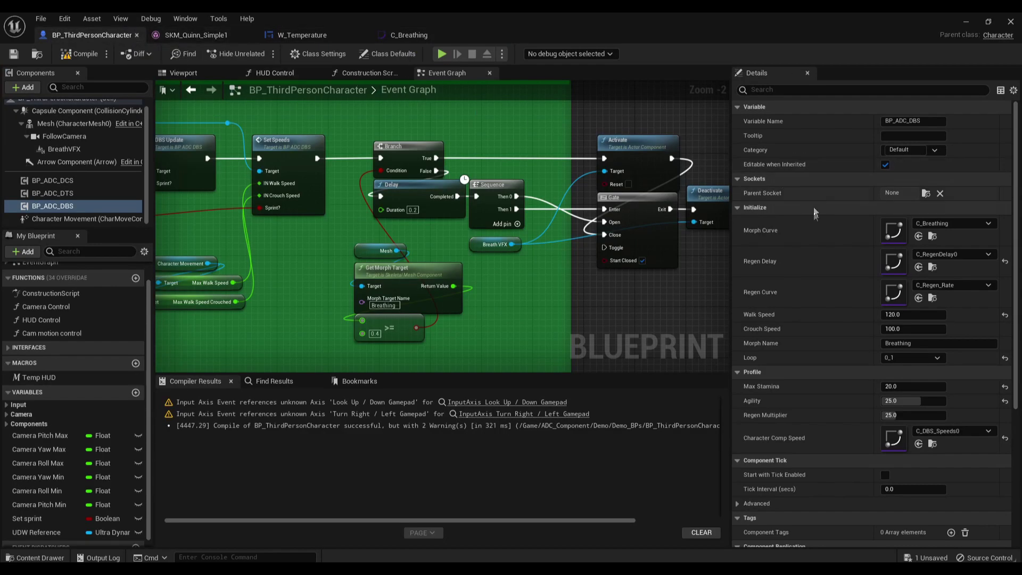
pyautogui.doubleClick(887, 266)
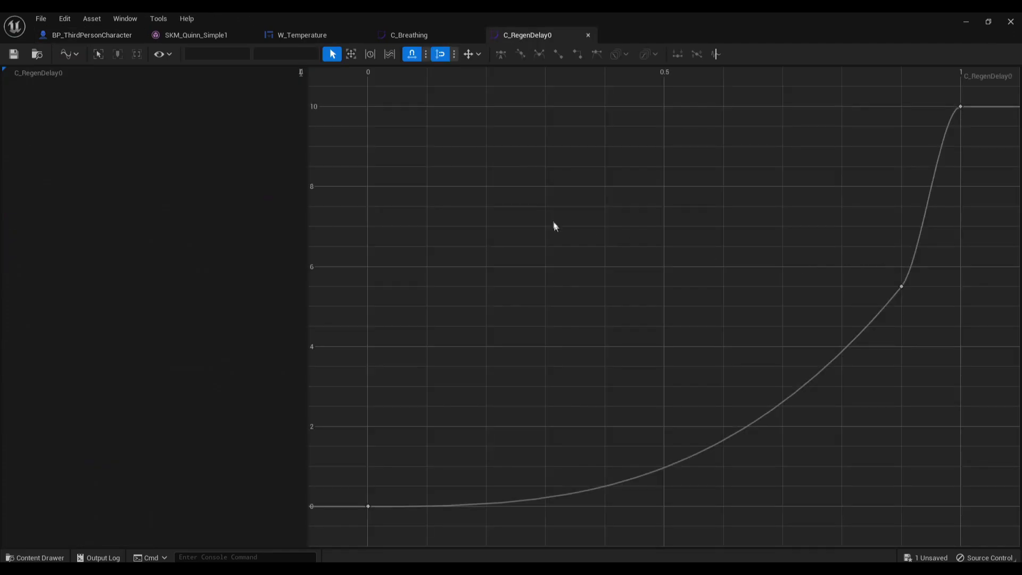
pyautogui.scroll(-2, 572, 204)
pyautogui.moveTo(573, 203); pyautogui.dragTo(483, 272, button='right')
pyautogui.scroll(-1, 483, 270)
pyautogui.moveTo(618, 196); pyautogui.dragTo(606, 173, button='right')
pyautogui.moveTo(404, 392); pyautogui.dragTo(551, 387, button='right')
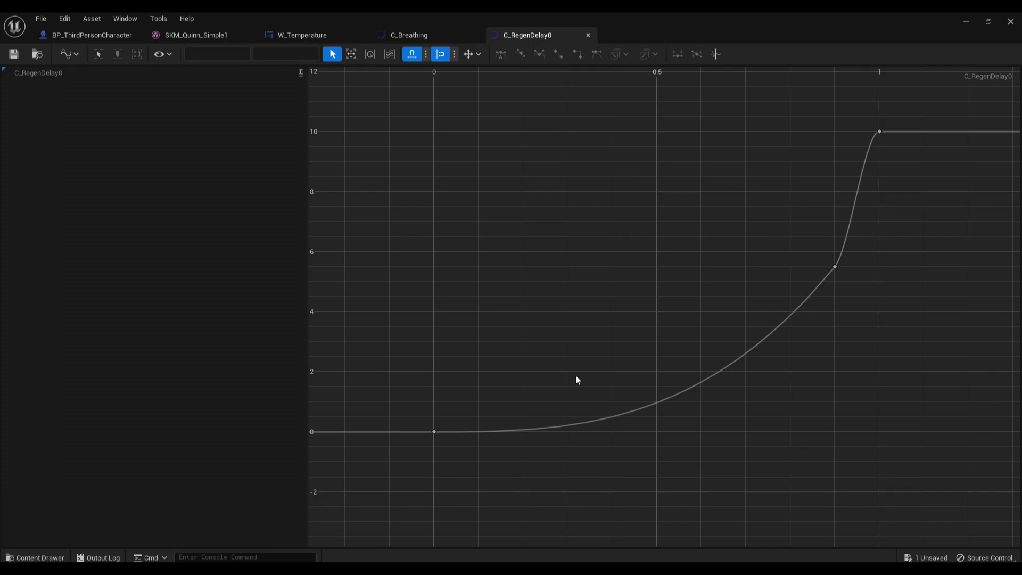
pyautogui.moveTo(576, 375); pyautogui.dragTo(522, 402, button='right')
# Step: Check the time and value of the middle key and the end key of the C_RegenDelay0 curve
pyautogui.click(770, 284)
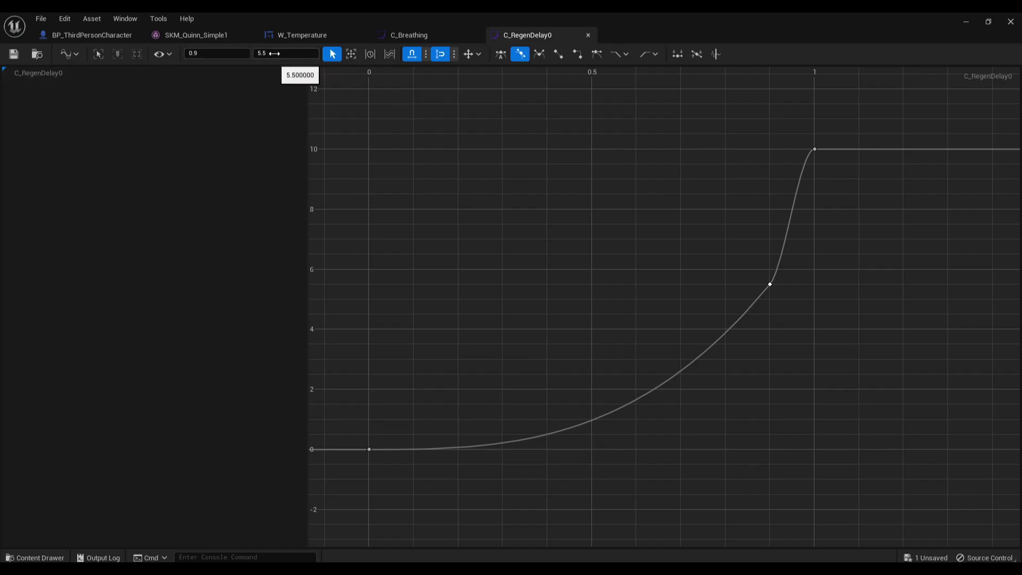
pyautogui.moveTo(705, 232); pyautogui.dragTo(665, 266, button='right')
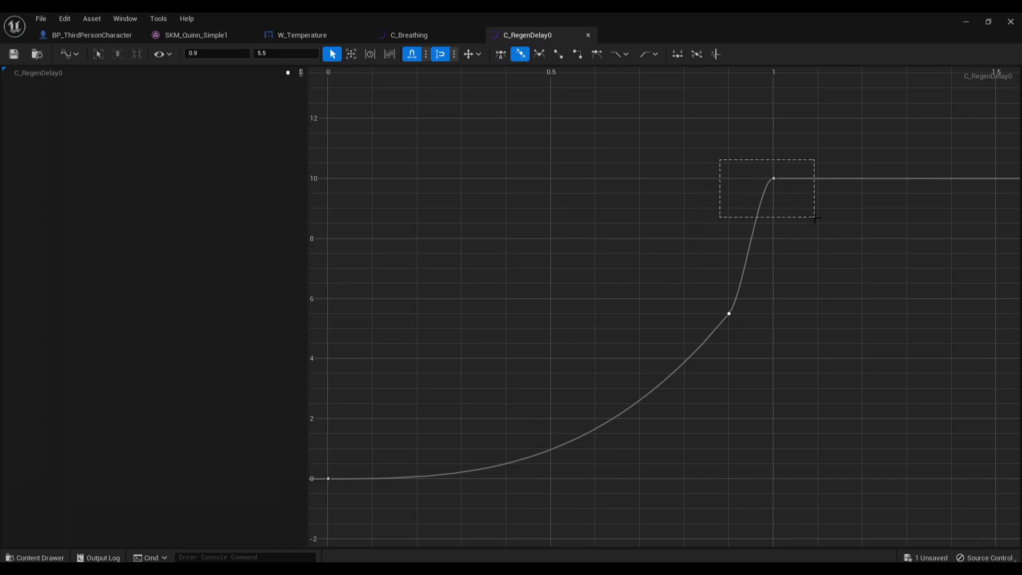
pyautogui.moveTo(814, 218); pyautogui.dragTo(814, 218)
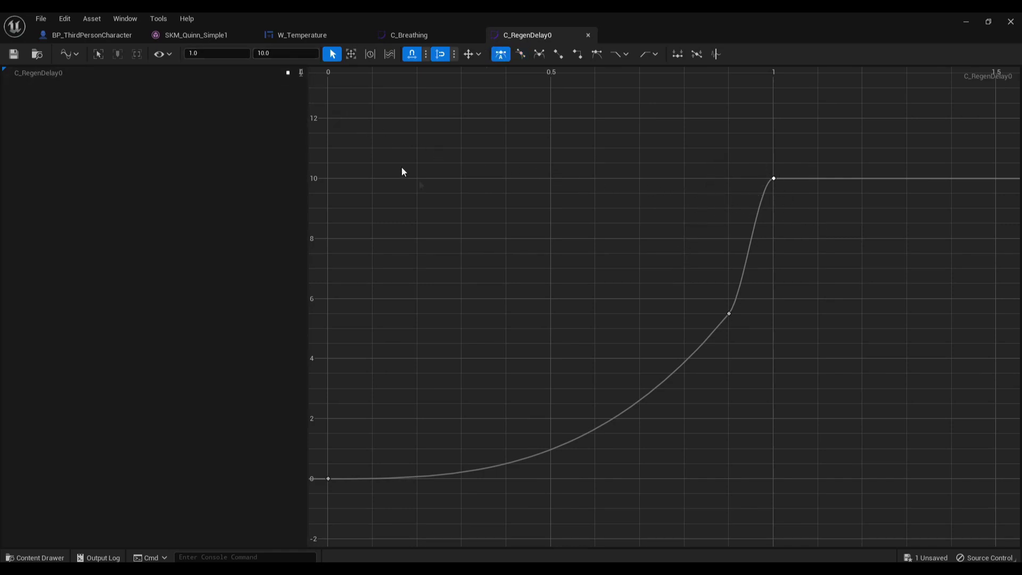
pyautogui.moveTo(487, 316); pyautogui.dragTo(601, 270, button='right')
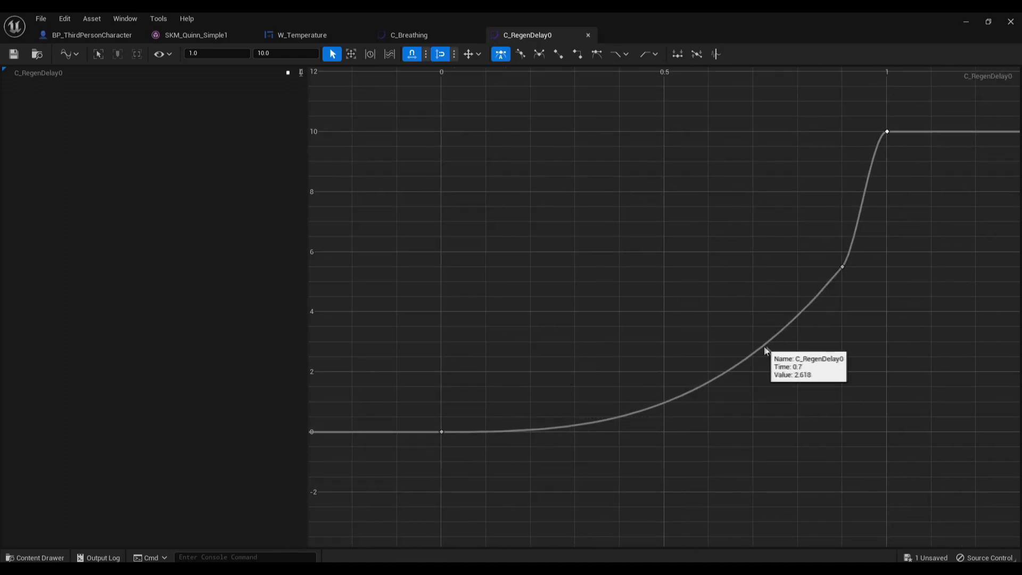
# Step: Examine how C_RegenDelay0 rises from its start key through the middle section to the end key
pyautogui.moveTo(764, 353); pyautogui.dragTo(817, 247, button='right')
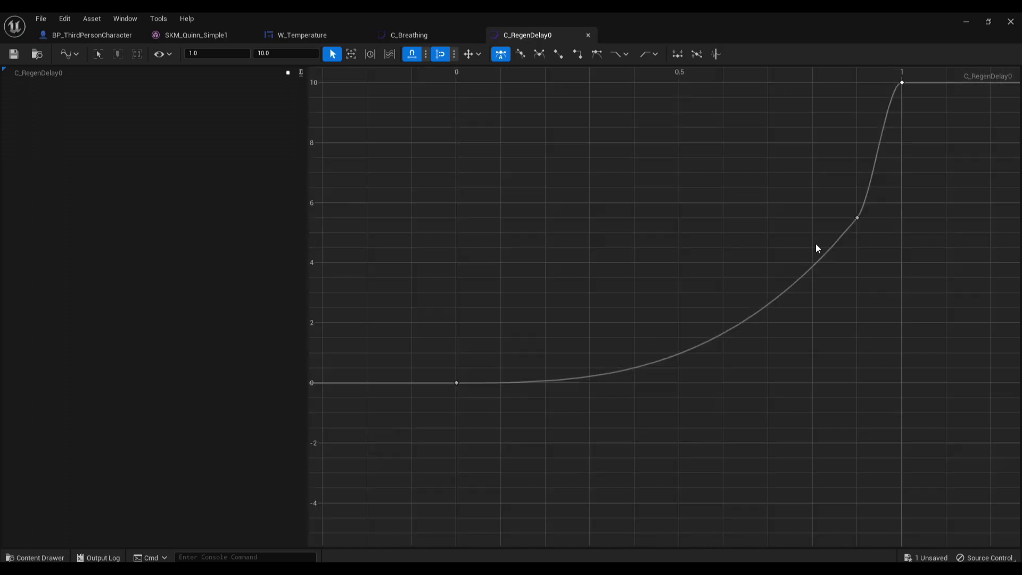
pyautogui.moveTo(636, 369); pyautogui.dragTo(600, 390, button='right')
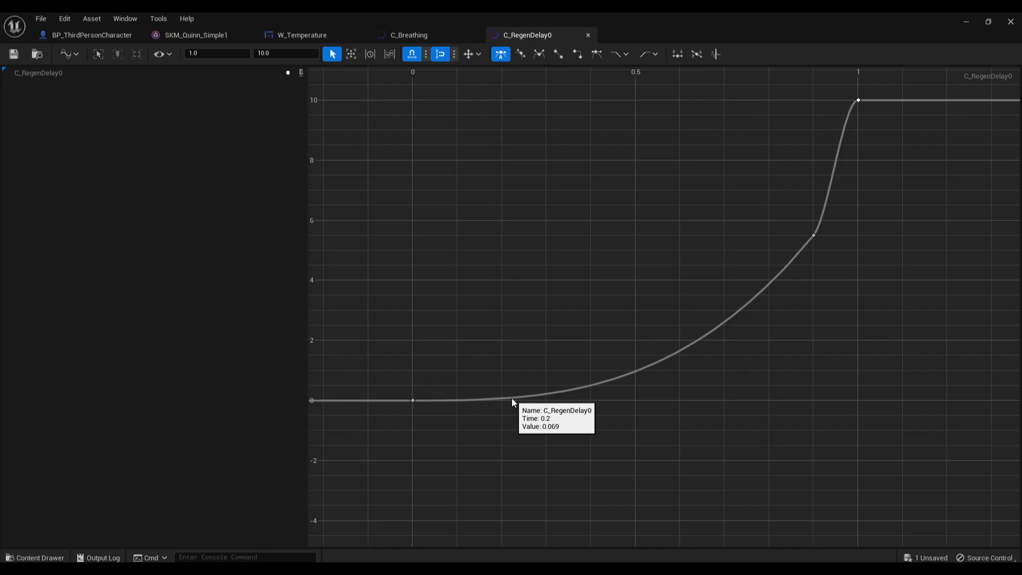
pyautogui.moveTo(555, 290); pyautogui.dragTo(428, 346, button='right')
pyautogui.moveTo(596, 218); pyautogui.dragTo(676, 219, button='right')
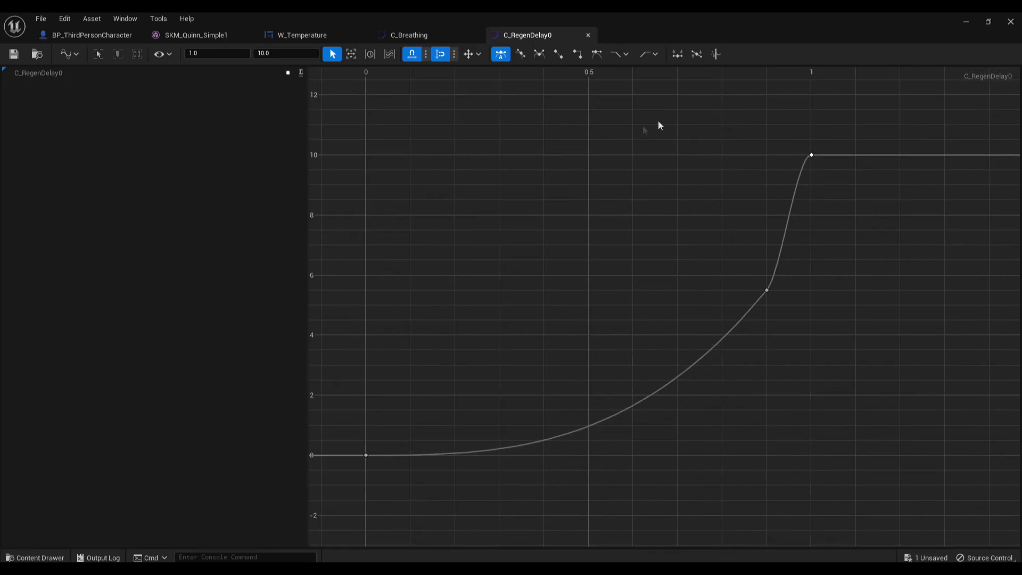
pyautogui.moveTo(490, 153); pyautogui.dragTo(601, 199, button='right')
pyautogui.scroll(-2, 601, 199)
pyautogui.moveTo(464, 145); pyautogui.dragTo(891, 407)
pyautogui.moveTo(700, 251); pyautogui.dragTo(624, 234, button='right')
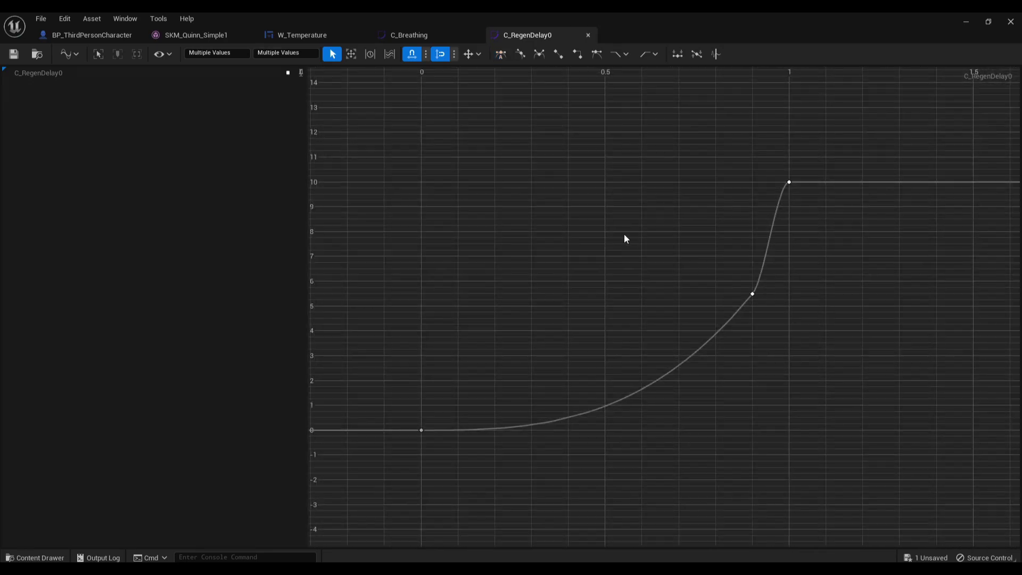
pyautogui.click(624, 235)
pyautogui.moveTo(384, 126); pyautogui.dragTo(356, 149, button='right')
# Step: Open the component's C_Regen_Rate curve and check the time and value of its key before the drop, start key and end key
pyautogui.click(89, 35)
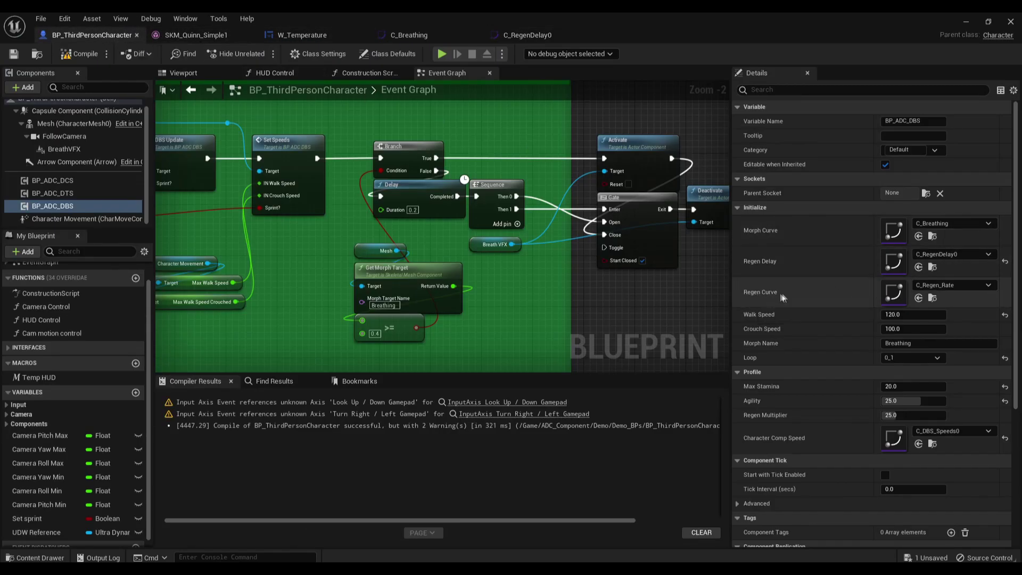
pyautogui.doubleClick(898, 292)
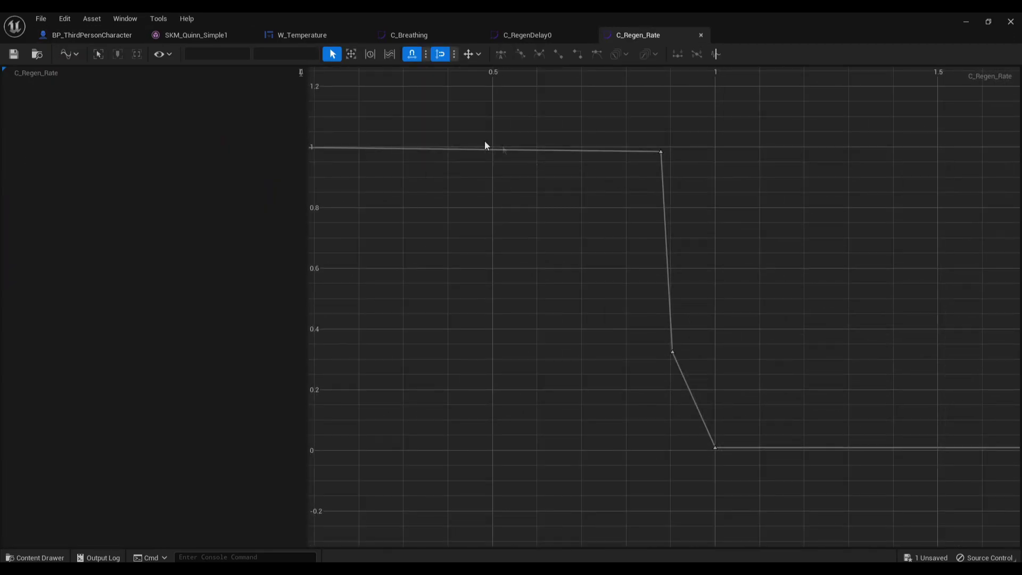
pyautogui.moveTo(485, 141); pyautogui.dragTo(527, 134, button='right')
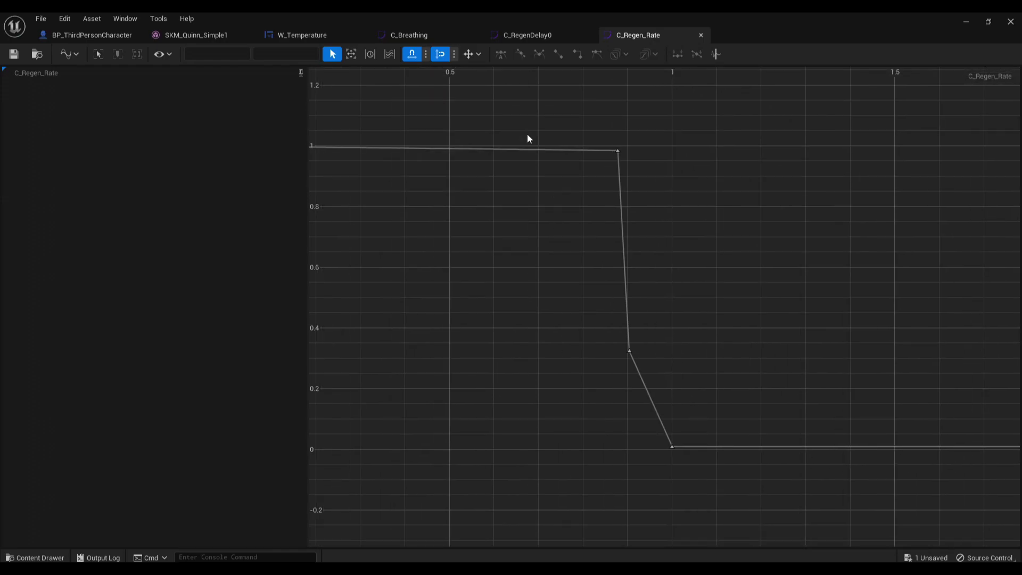
pyautogui.moveTo(517, 118); pyautogui.dragTo(647, 200)
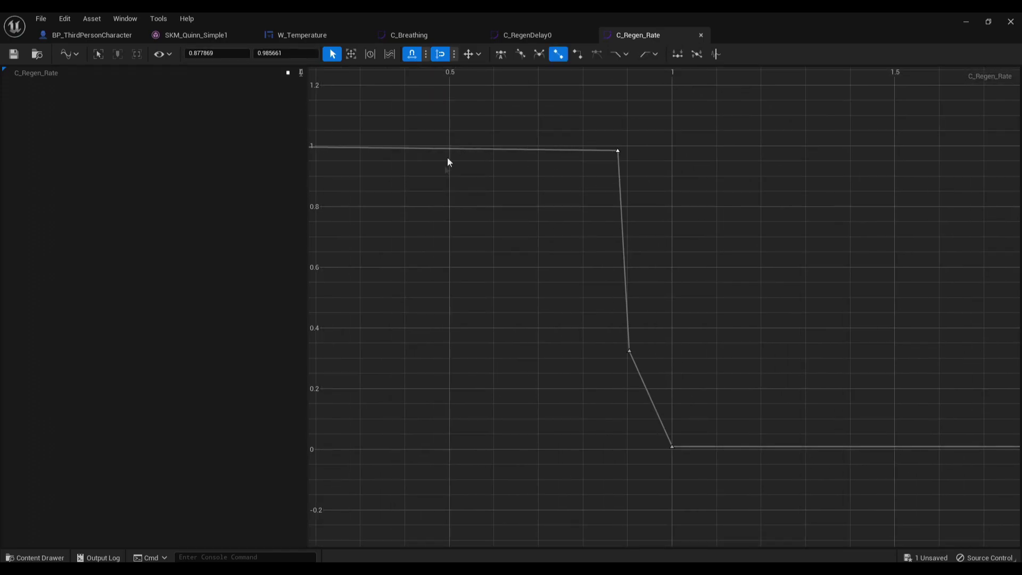
pyautogui.moveTo(447, 179); pyautogui.dragTo(528, 192, button='right')
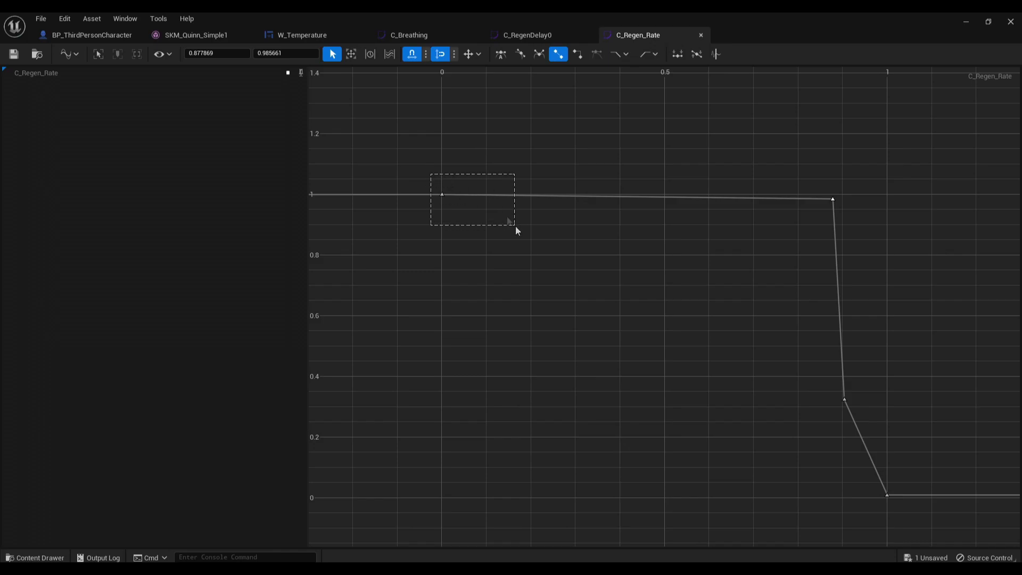
pyautogui.moveTo(515, 225); pyautogui.dragTo(515, 226)
pyautogui.moveTo(942, 433); pyautogui.dragTo(727, 321, button='right')
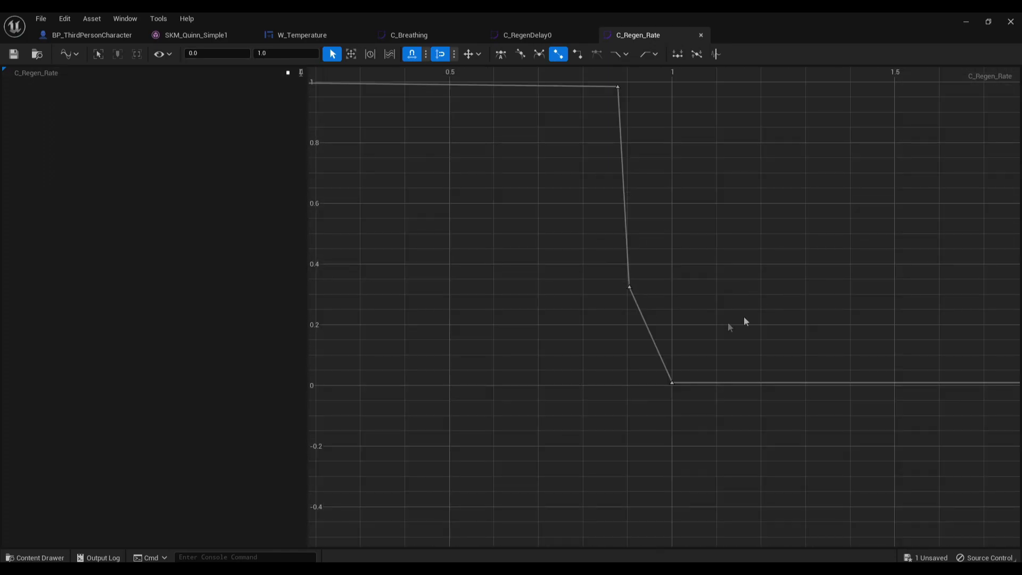
pyautogui.moveTo(702, 401); pyautogui.dragTo(704, 403)
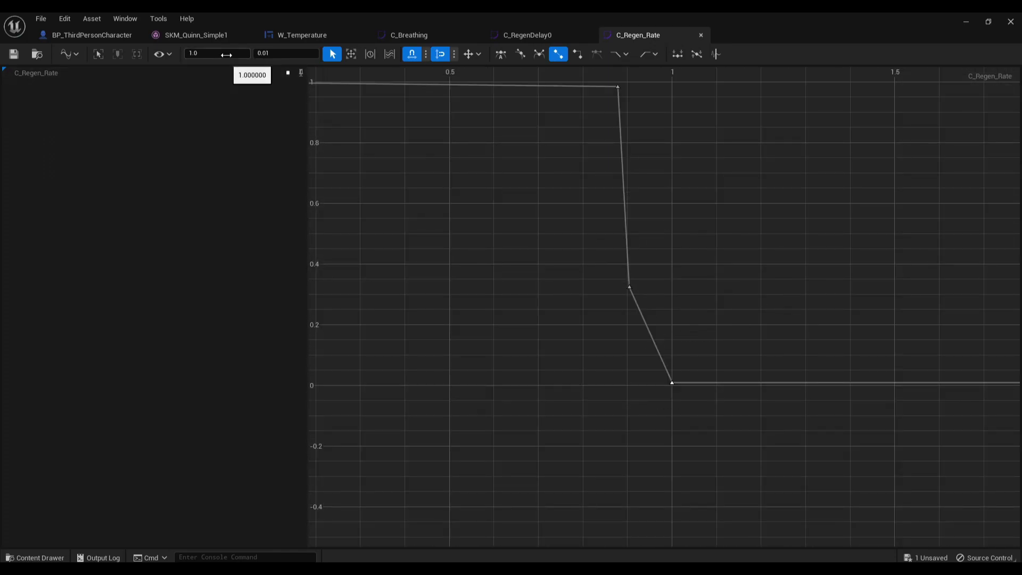
# Step: Recheck the start key of C_Regen_Rate and read the curve's value just after it
pyautogui.moveTo(465, 204); pyautogui.dragTo(647, 305, button='right')
pyautogui.moveTo(526, 232); pyautogui.dragTo(504, 226, button='right')
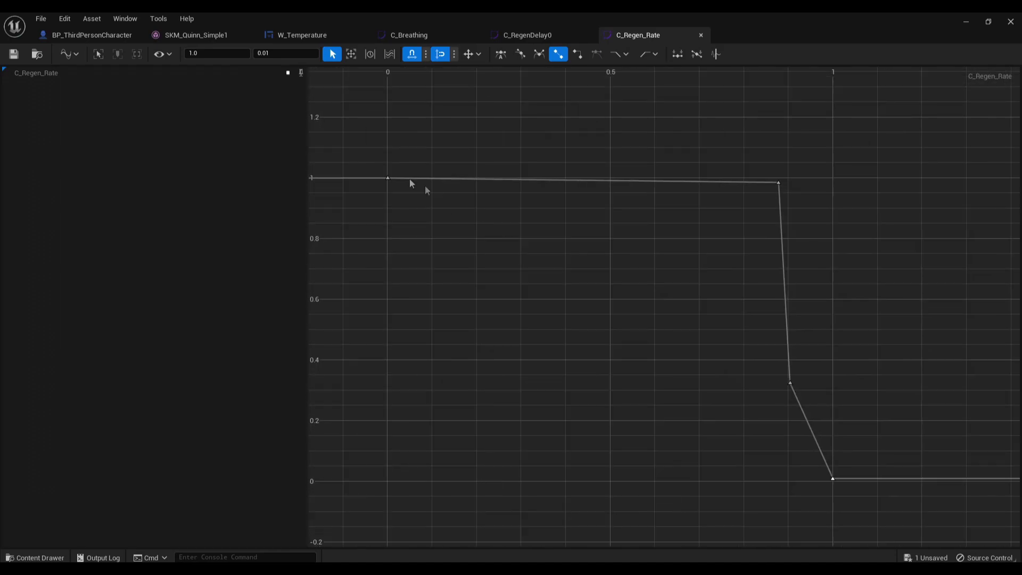
pyautogui.moveTo(370, 161); pyautogui.dragTo(424, 180, button='right')
pyautogui.moveTo(424, 180); pyautogui.dragTo(531, 233)
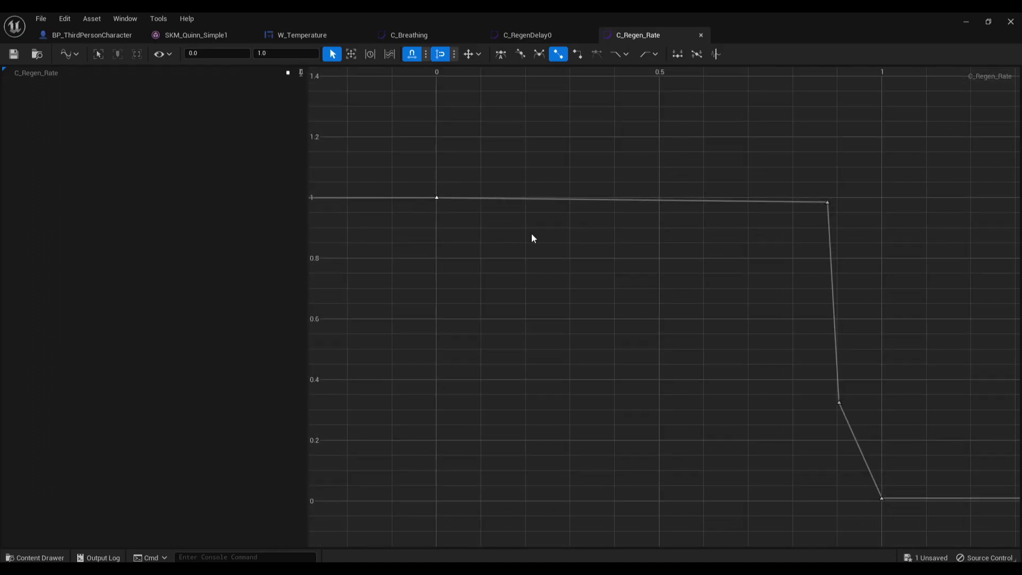
pyautogui.moveTo(531, 234); pyautogui.dragTo(500, 233, button='right')
pyautogui.moveTo(449, 194)
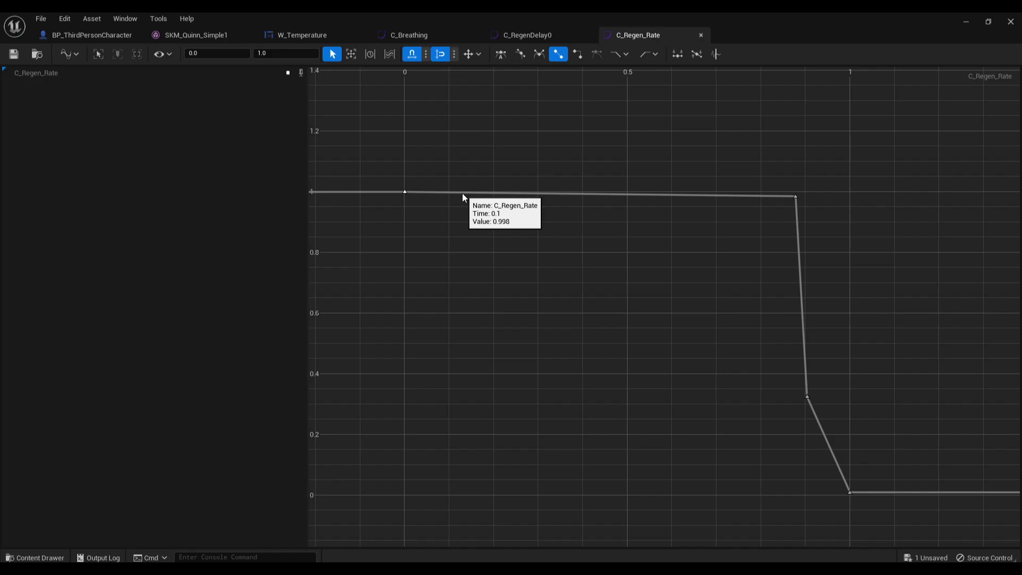
# Step: Check the key where C_Regen_Rate begins its steep drop and read the curve's value at its end key
pyautogui.moveTo(521, 225); pyautogui.dragTo(310, 237, button='right')
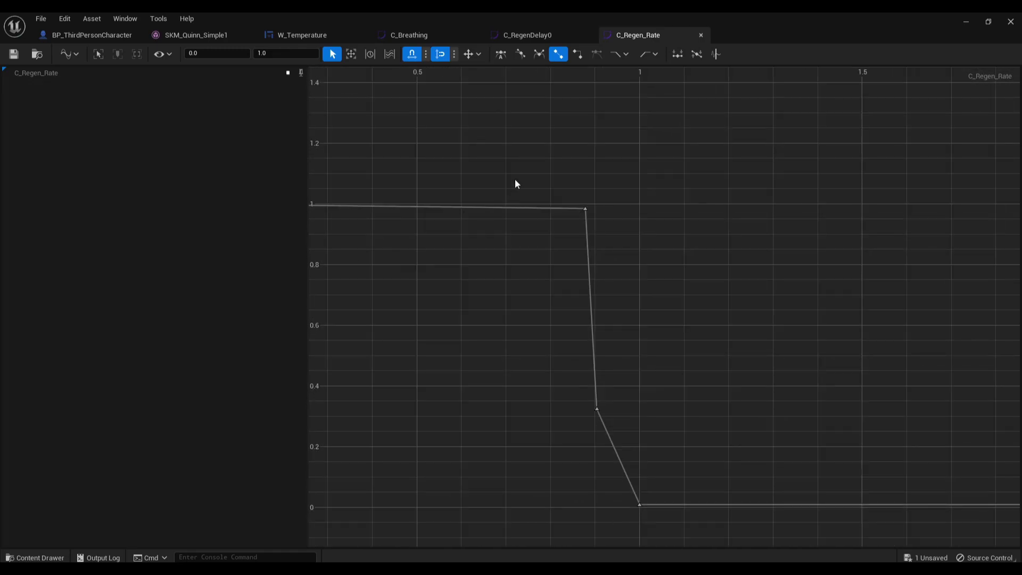
pyautogui.click(586, 210)
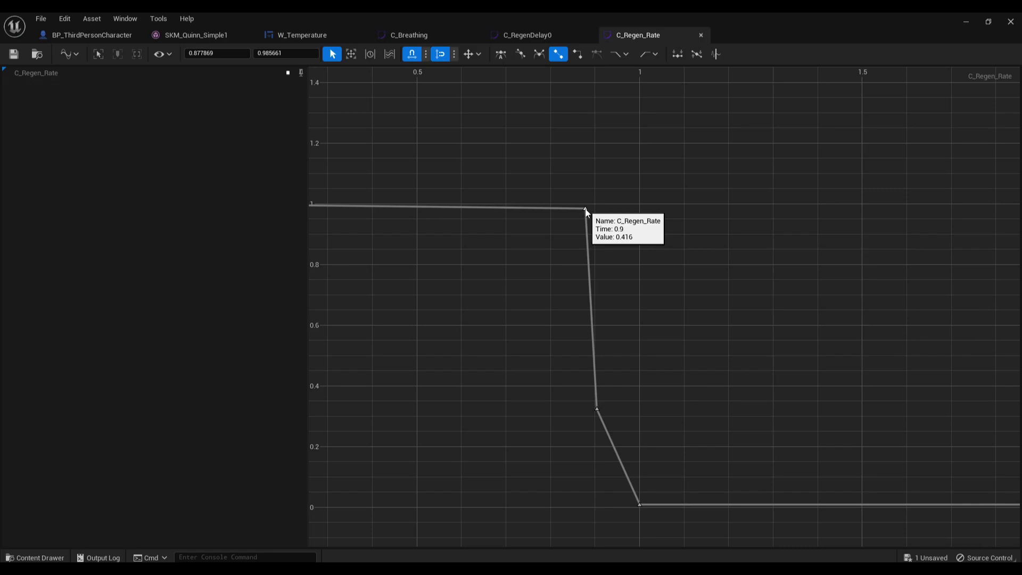
pyautogui.moveTo(618, 397); pyautogui.dragTo(587, 265, button='right')
pyautogui.moveTo(610, 374)
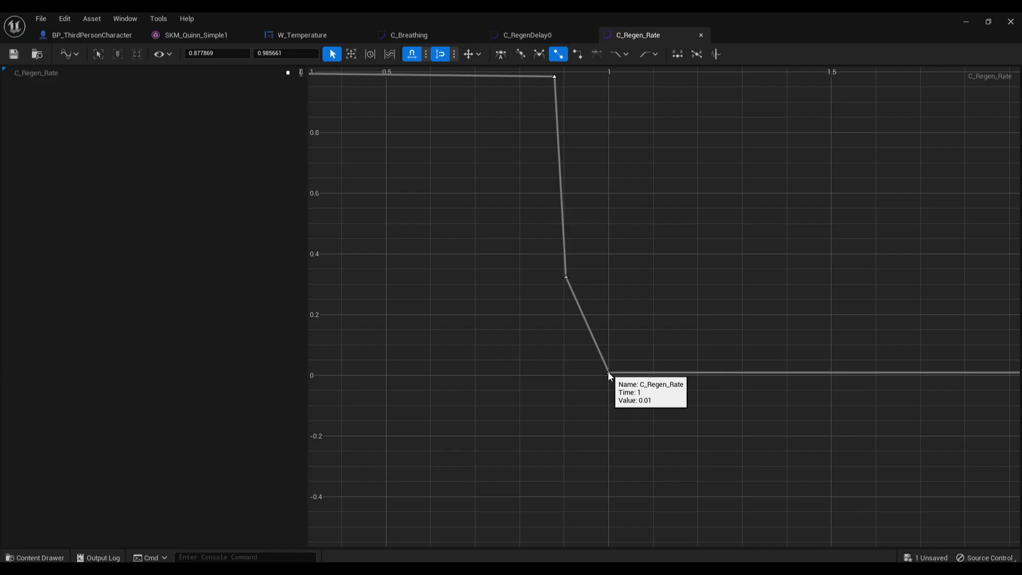
# Step: Examine the whole C_Regen_Rate curve, including its near-flat section and the drop towards the end key
pyautogui.press('f')
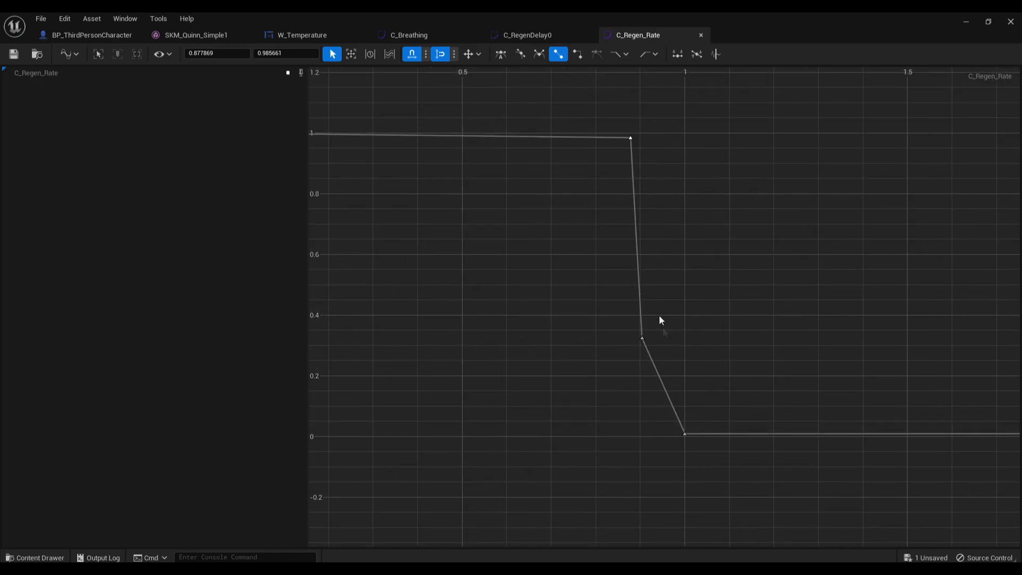
pyautogui.moveTo(497, 155); pyautogui.dragTo(854, 407)
pyautogui.click(772, 259)
pyautogui.moveTo(764, 254); pyautogui.dragTo(660, 193, button='right')
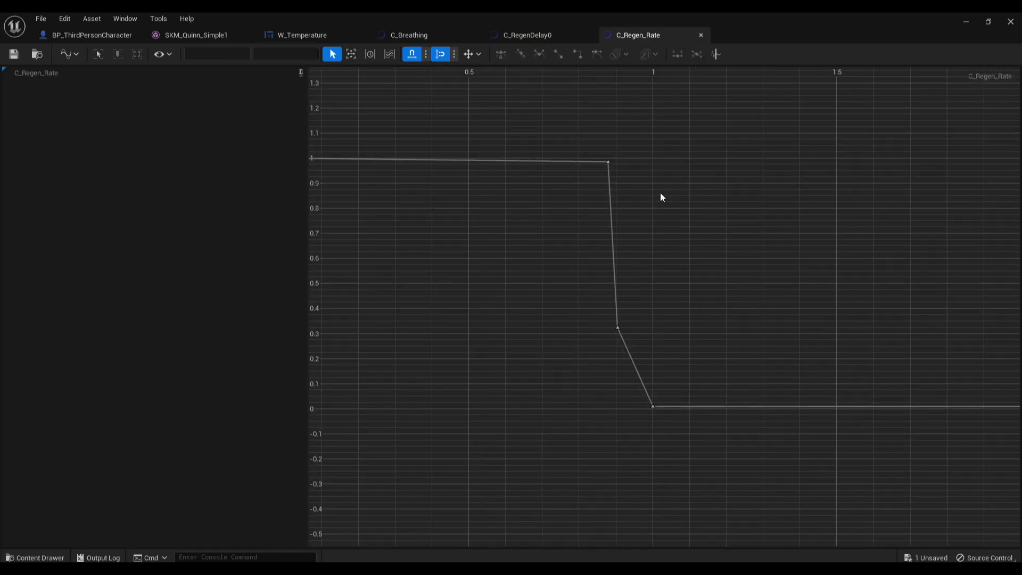
pyautogui.moveTo(554, 255); pyautogui.dragTo(572, 265, button='right')
pyautogui.moveTo(645, 178)
pyautogui.mouseDown(button='right')
pyautogui.moveTo(703, 178)
pyautogui.moveTo(652, 167)
pyautogui.mouseUp(button='right')
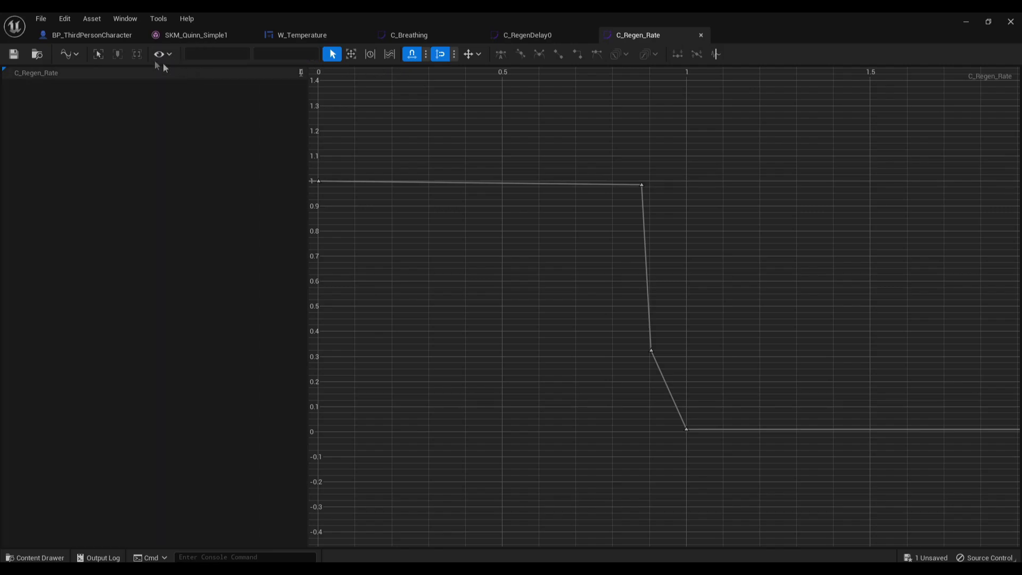
# Step: Return to BP_ThirdPersonCharacter and review the BP_ADC_DBS Initialize settings for Walk Speed, Crouch Speed, Morph Name and Loop
pyautogui.click(91, 35)
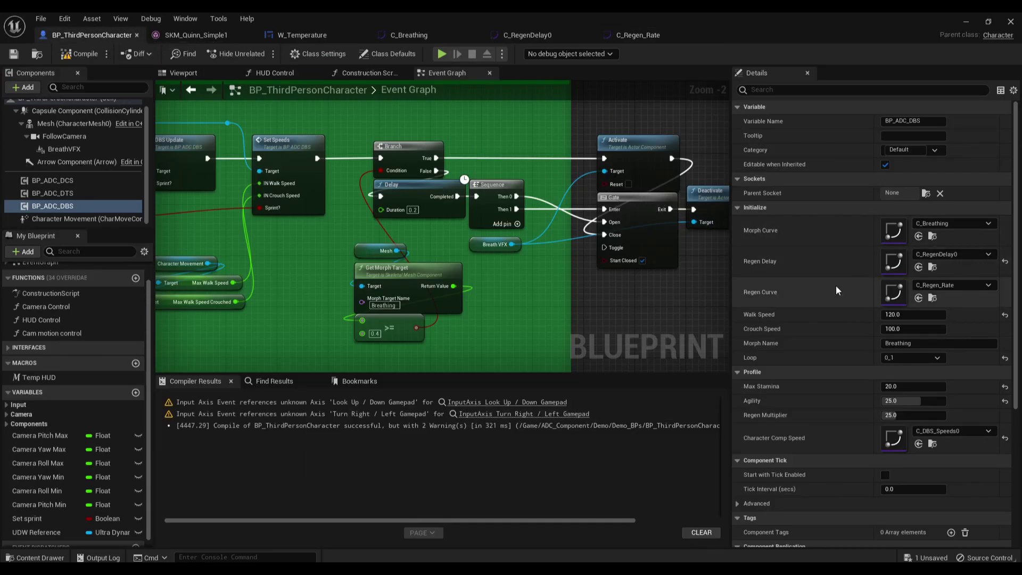
pyautogui.scroll(-1, 836, 285)
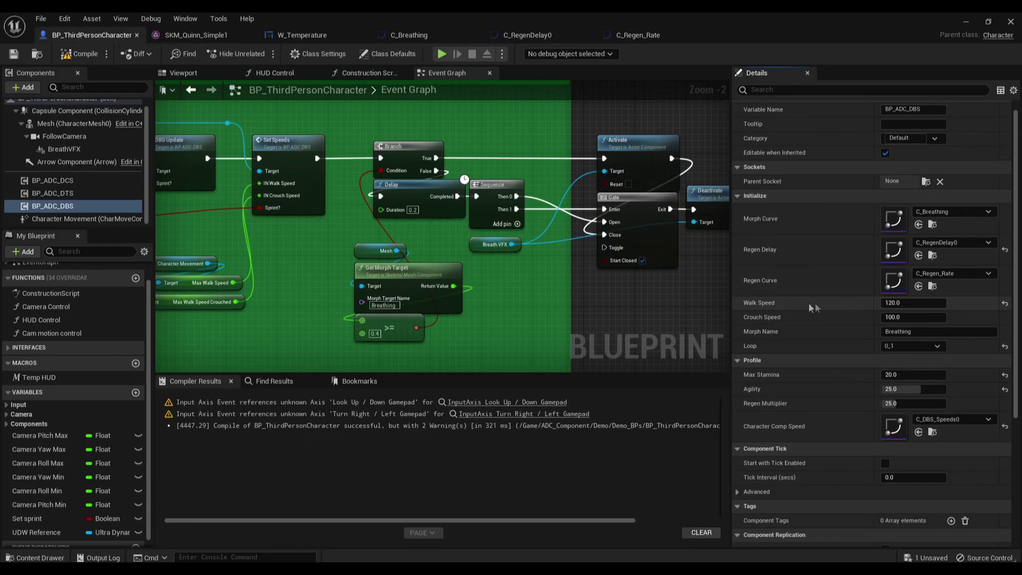
pyautogui.scroll(1, 848, 311)
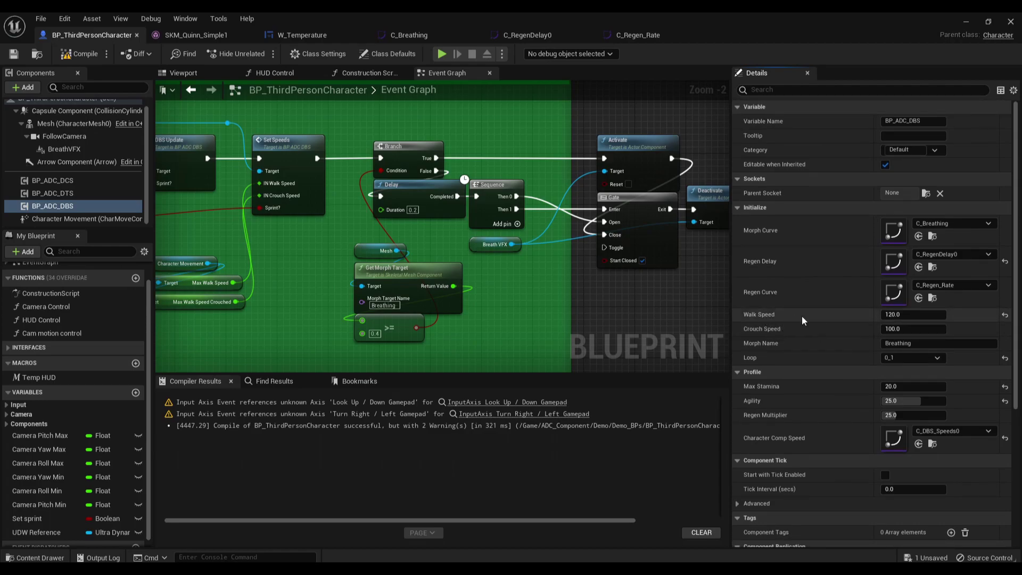
pyautogui.rightClick(801, 315)
pyautogui.scroll(-2, 793, 298)
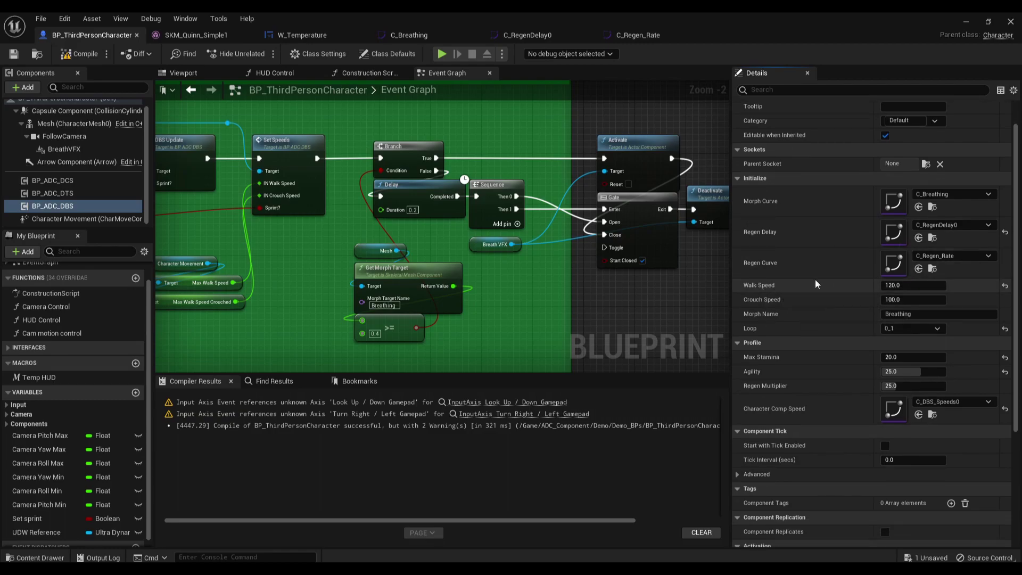
pyautogui.scroll(1, 813, 290)
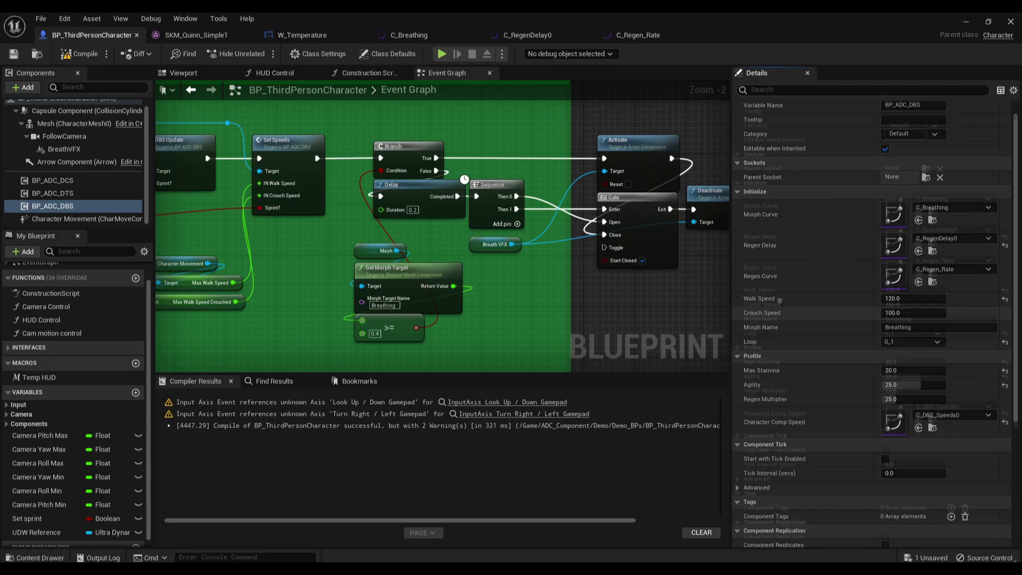
pyautogui.scroll(-3, 793, 291)
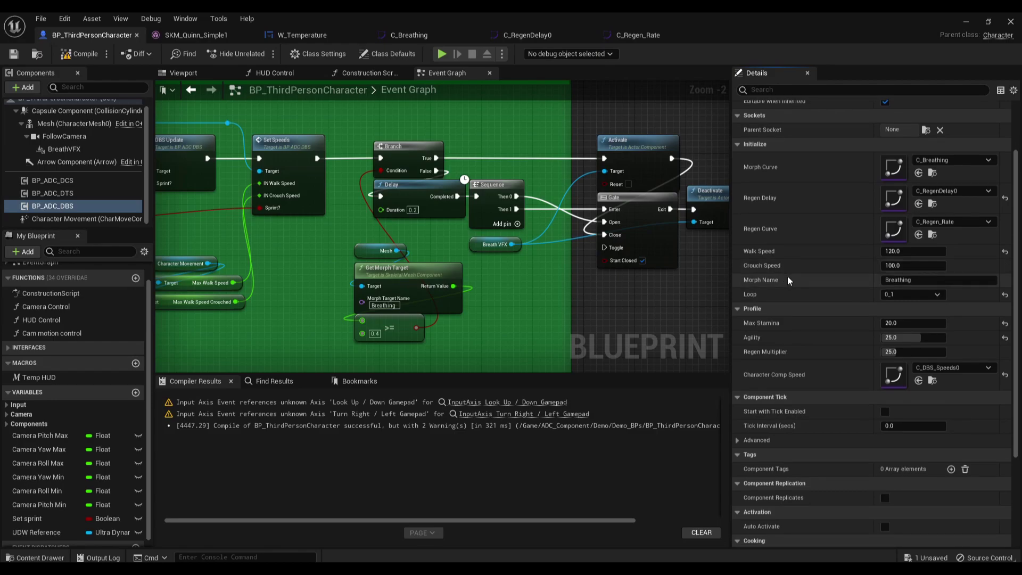
pyautogui.scroll(-2, 752, 291)
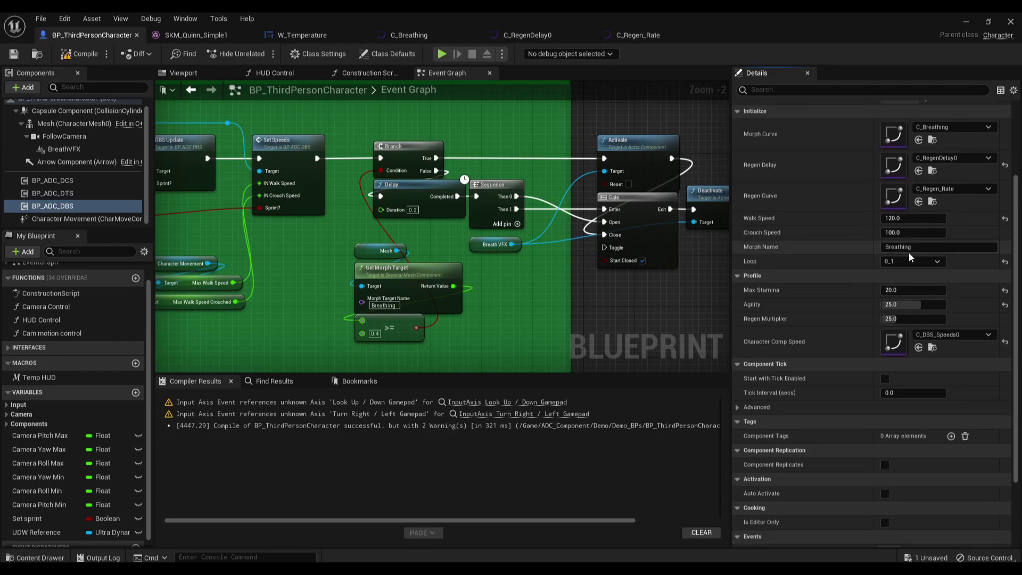
pyautogui.scroll(-1, 822, 243)
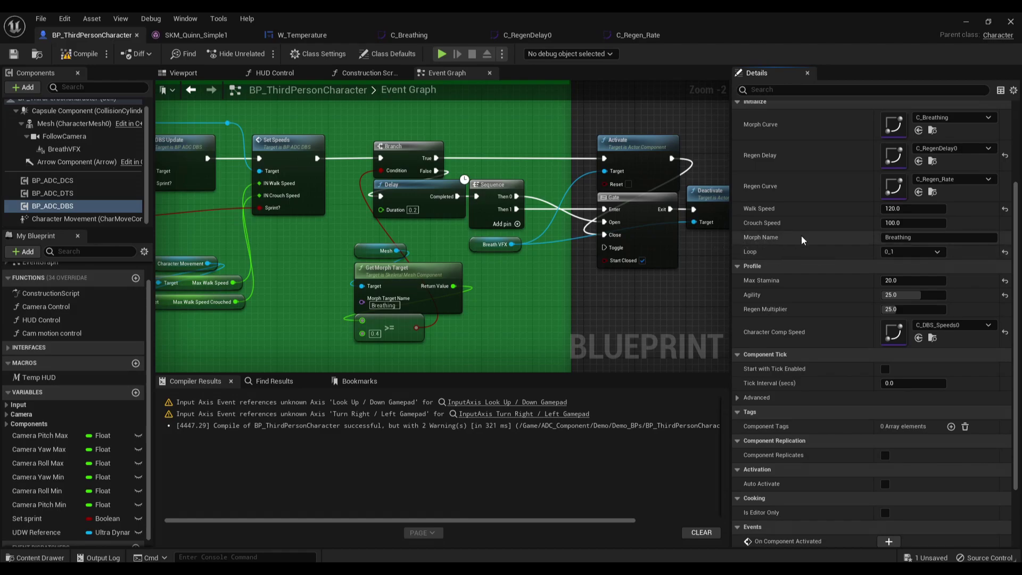
# Step: Review the BP_ADC_DBS Profile settings for Max Stamina, Agility, Regen Multiplier and Character Comp Speed
pyautogui.scroll(-1, 803, 241)
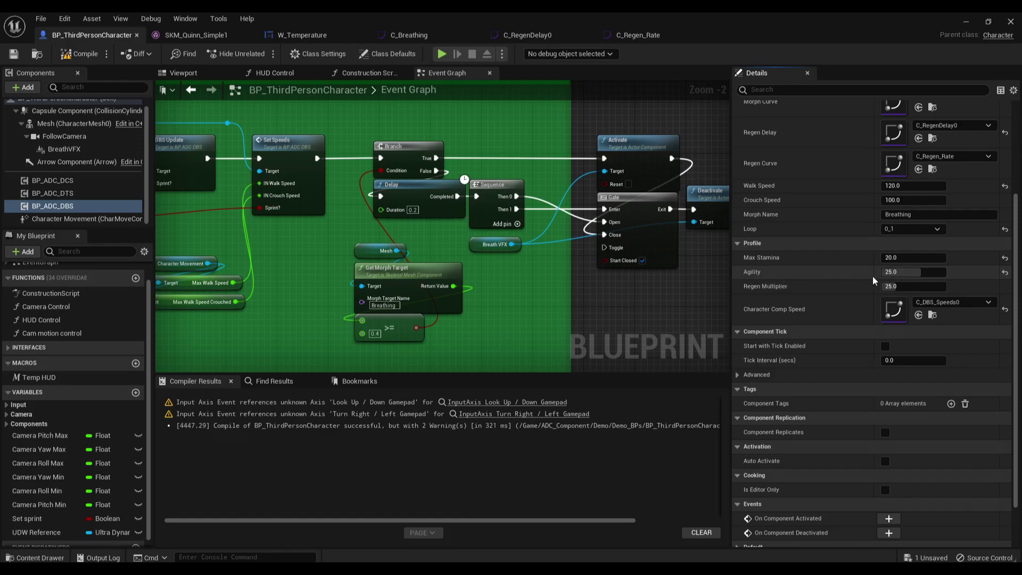
pyautogui.scroll(-1, 851, 271)
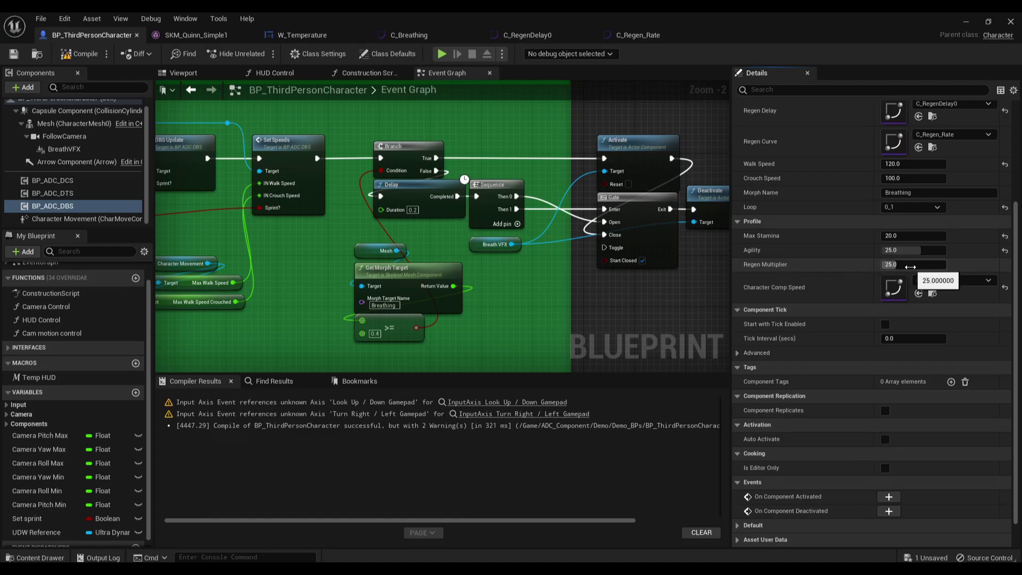
pyautogui.scroll(1, 839, 271)
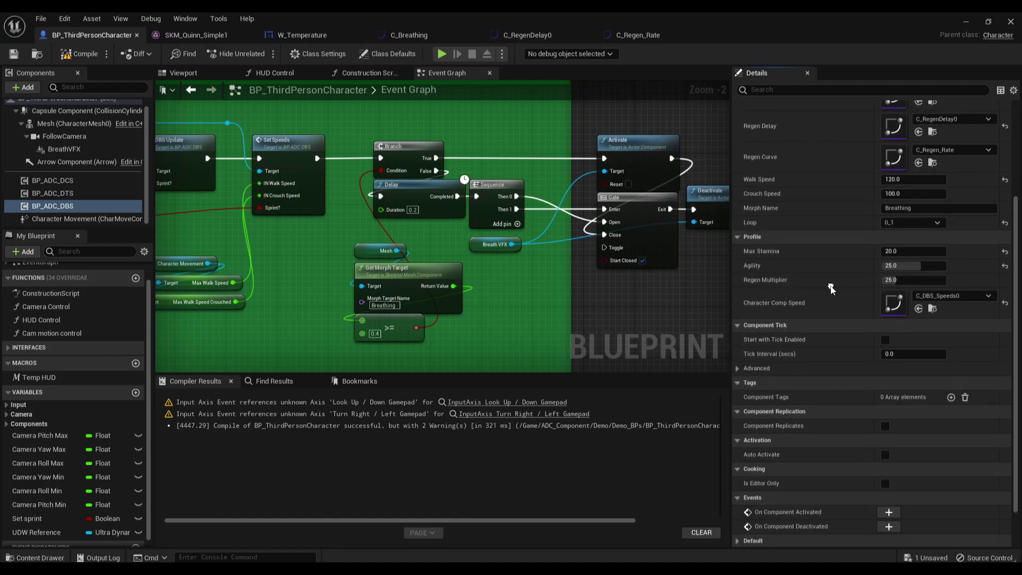
pyautogui.scroll(1, 835, 284)
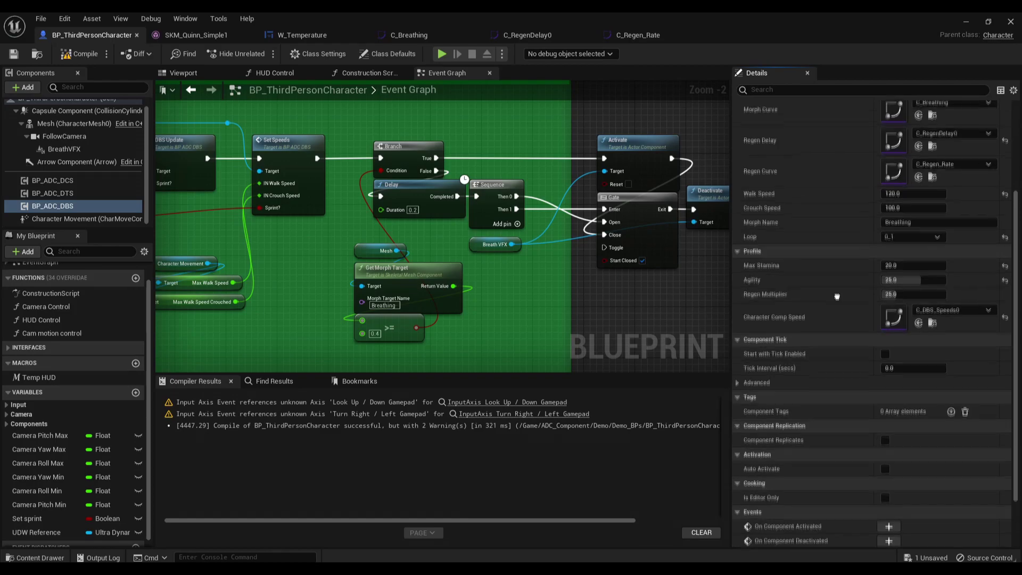
pyautogui.scroll(-2, 832, 287)
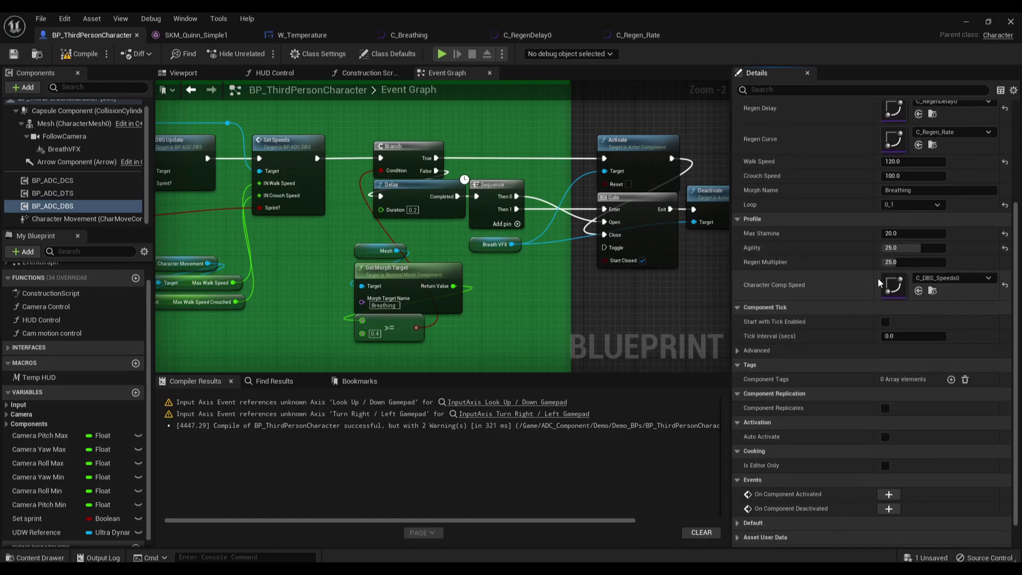
pyautogui.moveTo(797, 287)
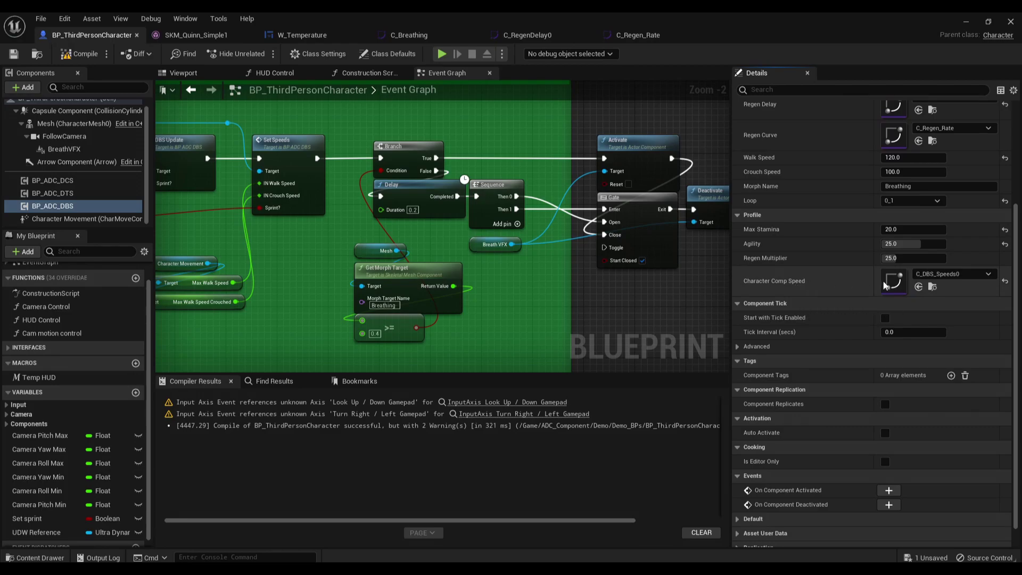
# Step: Open the C_DBS_Speeds0 curve assigned to Character Comp Speed and check its start key's value and the section just after it
pyautogui.scroll(1, 883, 298)
pyautogui.doubleClick(888, 297)
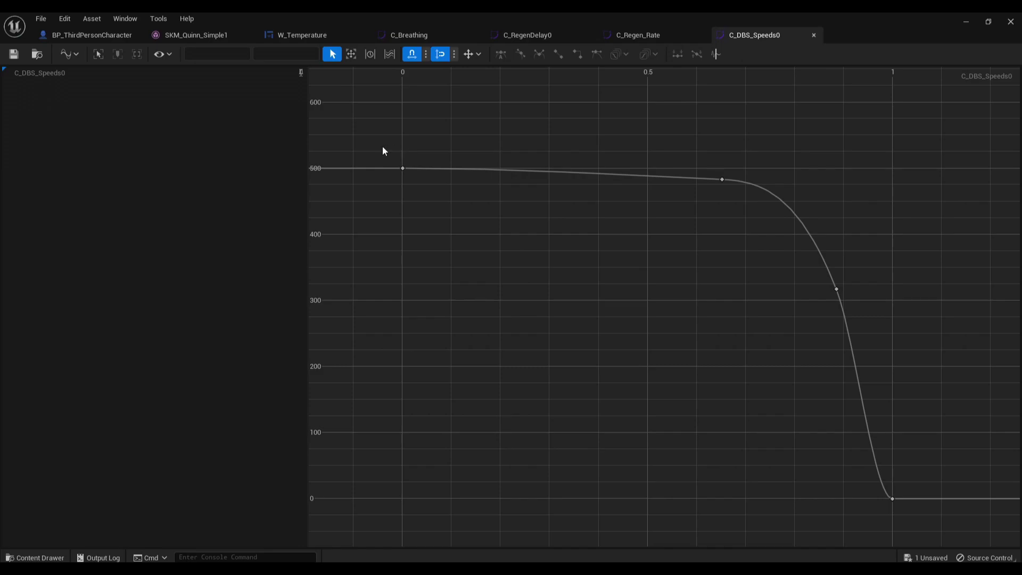
pyautogui.moveTo(382, 147); pyautogui.dragTo(552, 218)
pyautogui.moveTo(534, 238)
pyautogui.mouseDown(button='right')
pyautogui.moveTo(512, 134)
pyautogui.moveTo(580, 239)
pyautogui.moveTo(502, 224)
pyautogui.moveTo(530, 239)
pyautogui.mouseUp(button='right')
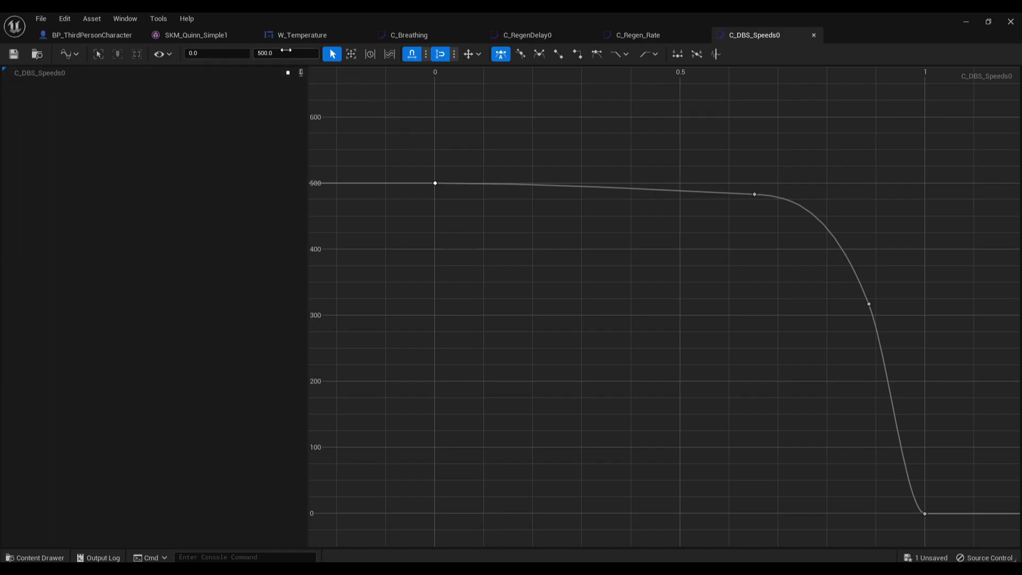
pyautogui.moveTo(601, 216); pyautogui.dragTo(574, 215, button='right')
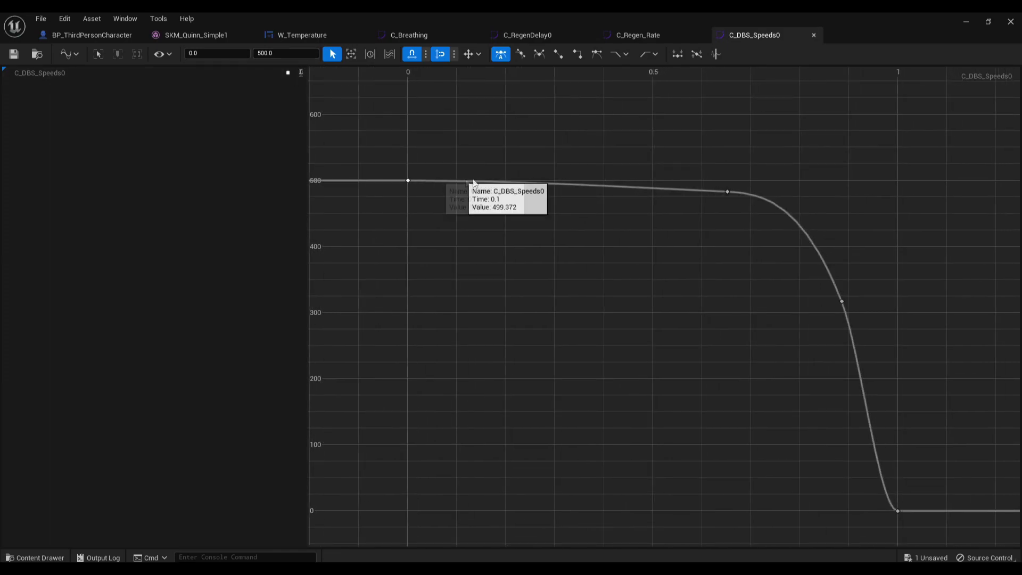
# Step: Examine the falling part of the C_DBS_Speeds0 curve down to its end key, followed by the whole curve
pyautogui.moveTo(728, 196); pyautogui.dragTo(497, 66, button='right')
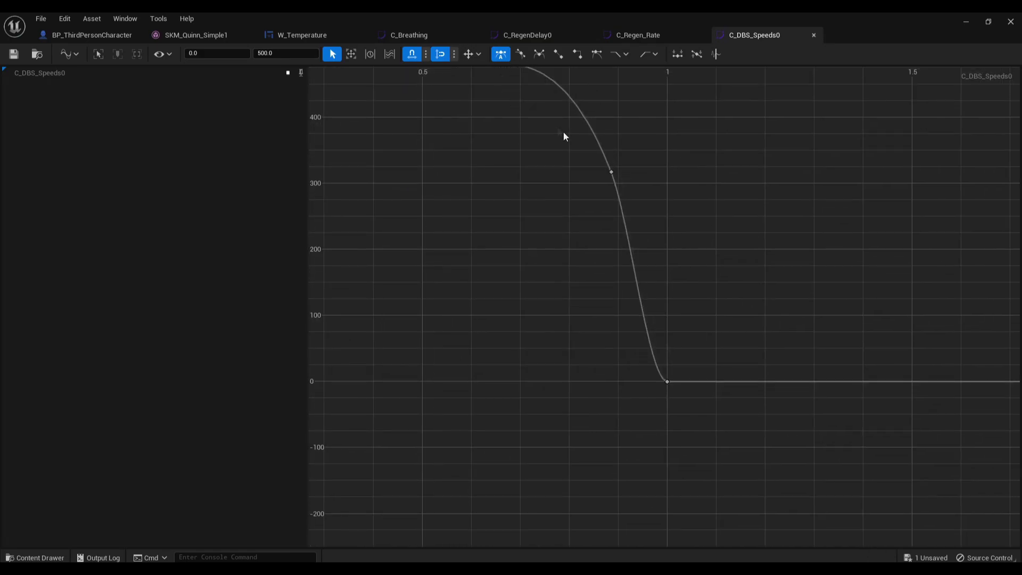
pyautogui.moveTo(688, 368); pyautogui.dragTo(721, 427, button='right')
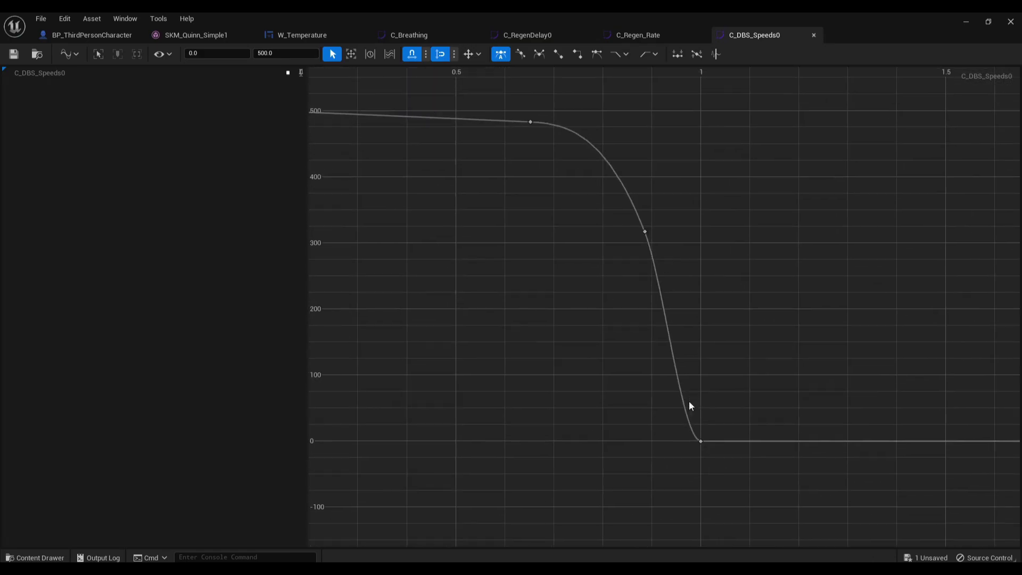
pyautogui.moveTo(561, 312); pyautogui.dragTo(675, 380, button='right')
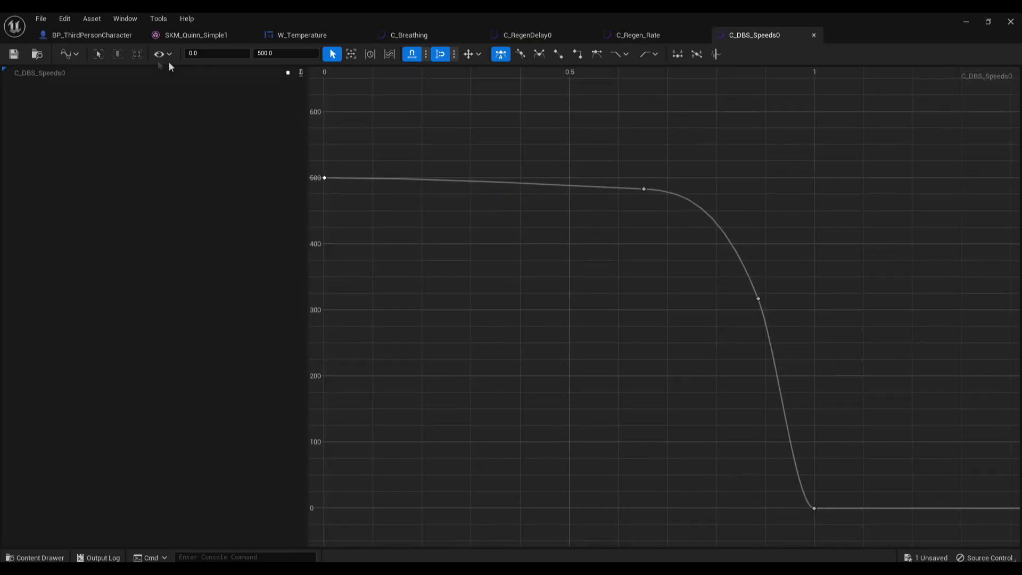
# Step: Return to BP_ThirdPersonCharacter and review the Dynamic Breathing nodes from DBS Update and Set Speeds to the Breath VFX
pyautogui.click(91, 35)
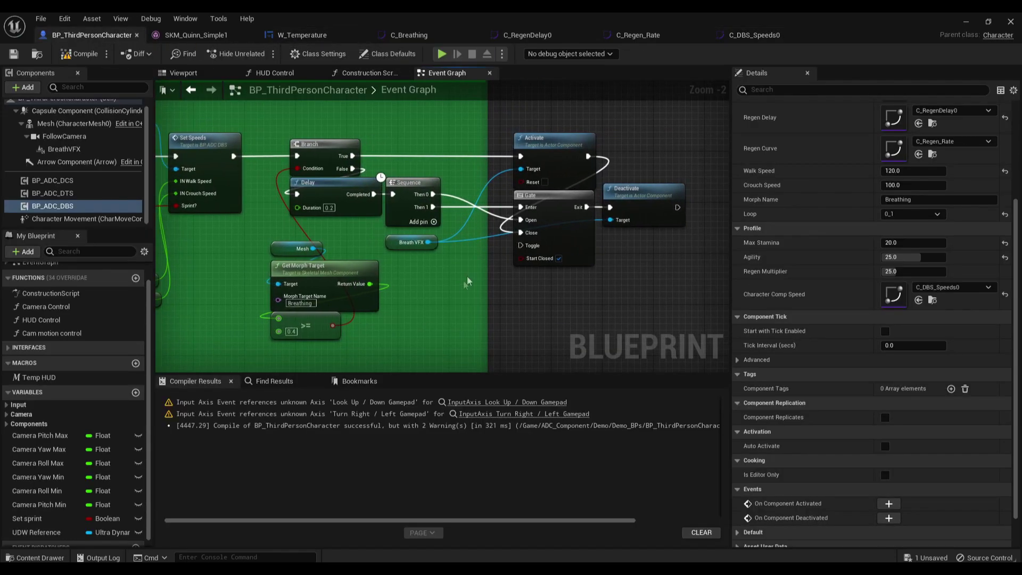
pyautogui.moveTo(461, 281); pyautogui.dragTo(620, 260, button='right')
pyautogui.scroll(-1, 619, 260)
pyautogui.moveTo(461, 224); pyautogui.dragTo(463, 276, button='right')
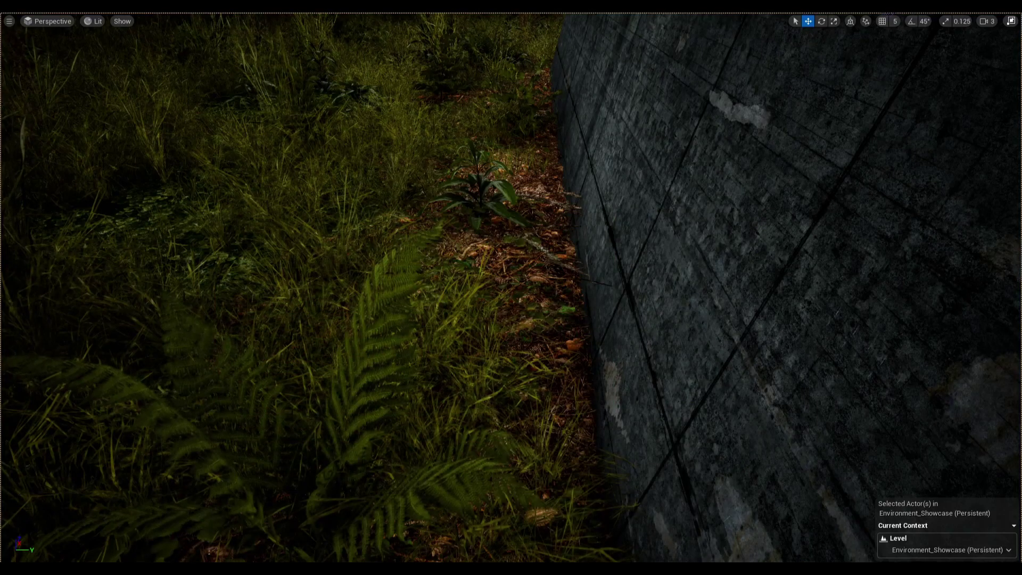
# Step: Play the level, move the character around on low stamina, compare its breathing and movement speed, and end the play test
pyautogui.rightClick(248, 136)
pyautogui.moveTo(234, 177); pyautogui.dragTo(205, 150, button='right')
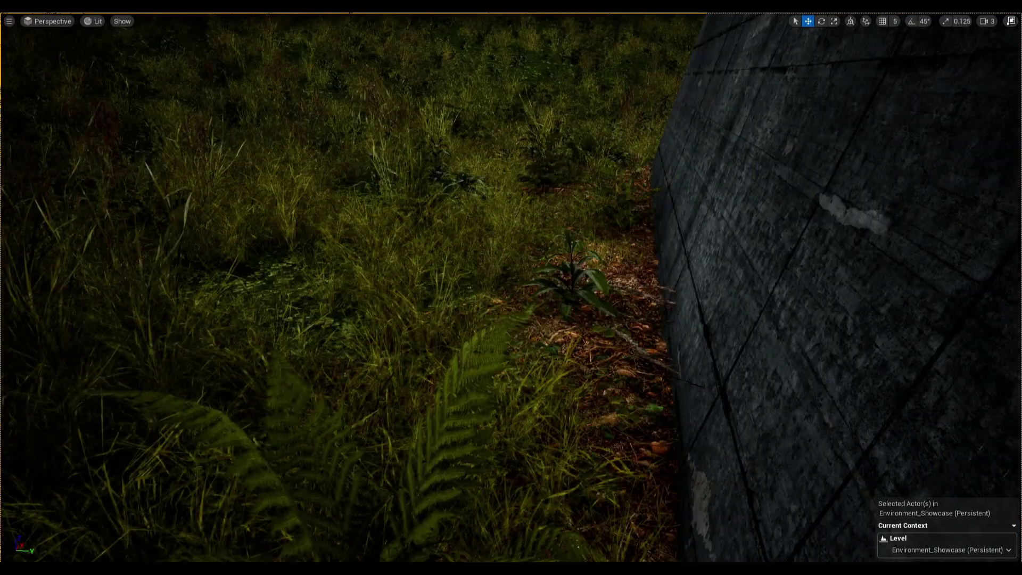
pyautogui.hotkey('alt', 'p')
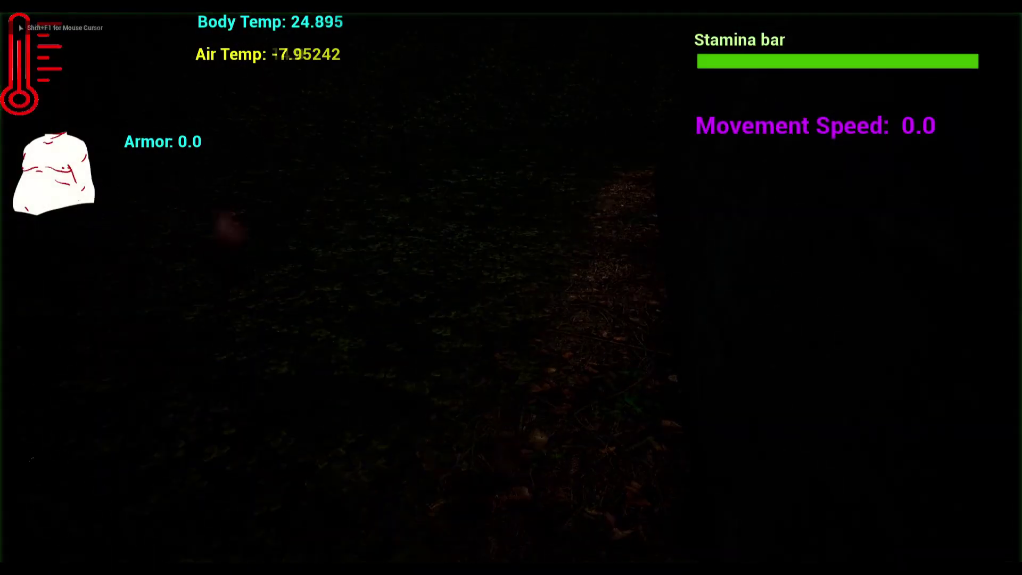
pyautogui.press('w')
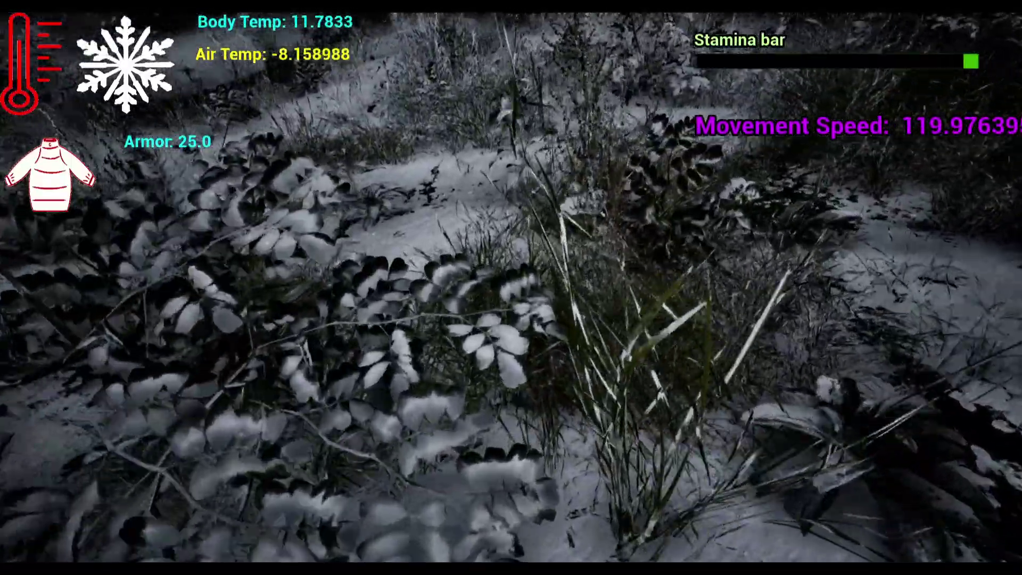
pyautogui.press('w')
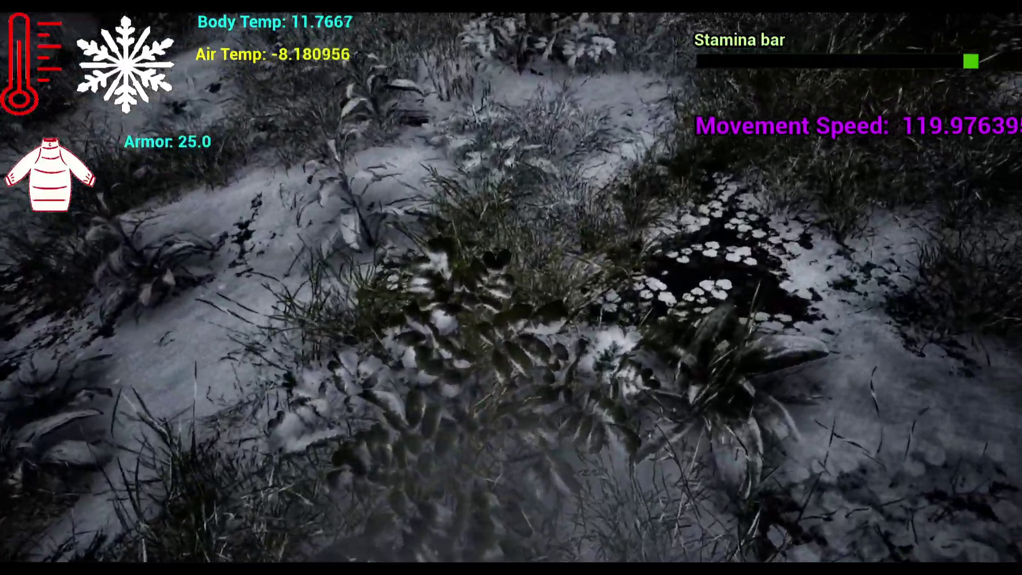
pyautogui.press('w')
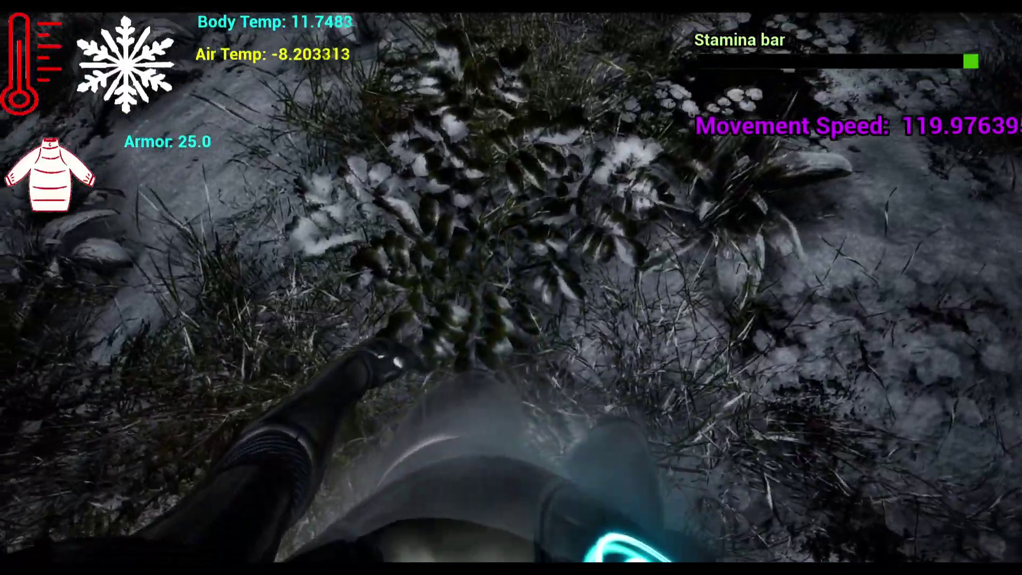
pyautogui.press('w')
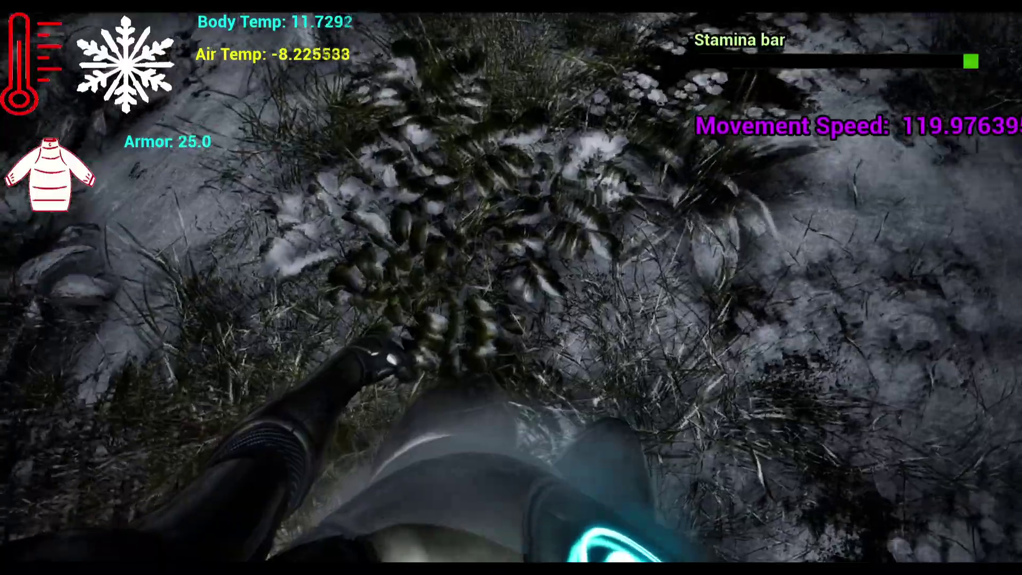
pyautogui.press('w')
pyautogui.press('shift')
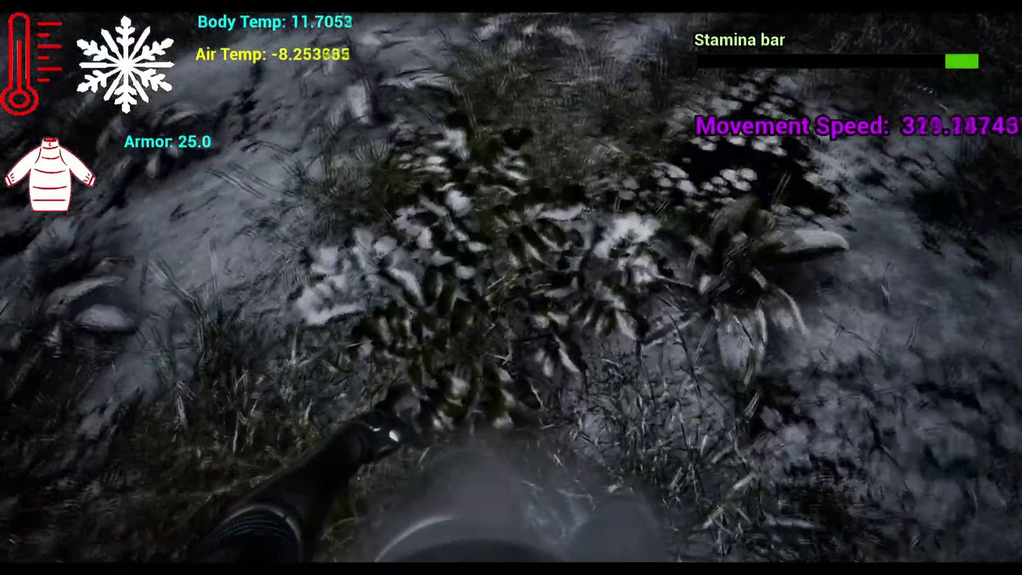
pyautogui.press('Escape')
# Step: Set BP_ADC_DBS Agility to about -27.8 and Regen Multiplier to 13.0, and save the character blueprint
pyautogui.moveTo(326, 569)
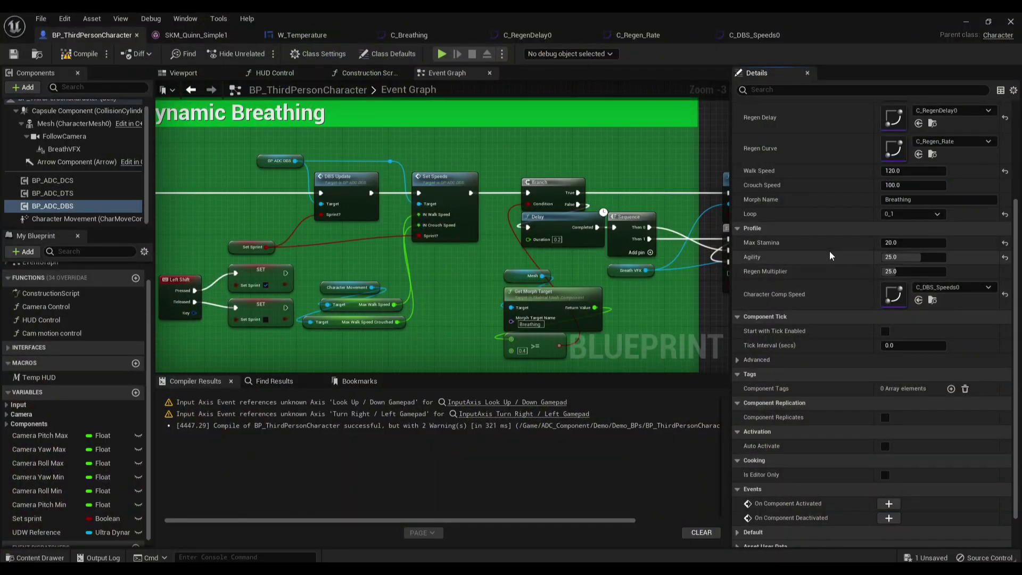
pyautogui.moveTo(832, 263); pyautogui.dragTo(832, 265, button='right')
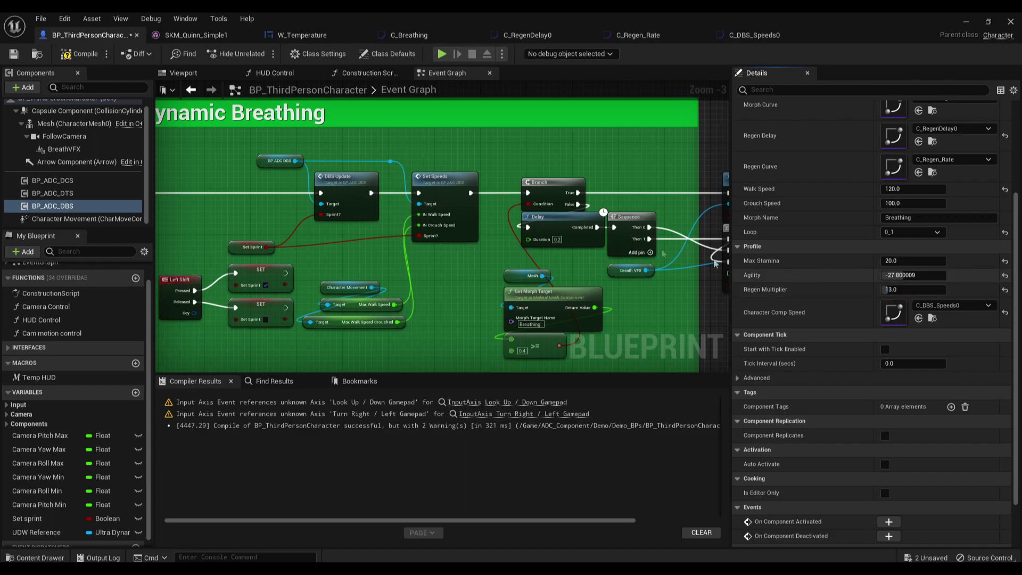
pyautogui.click(18, 56)
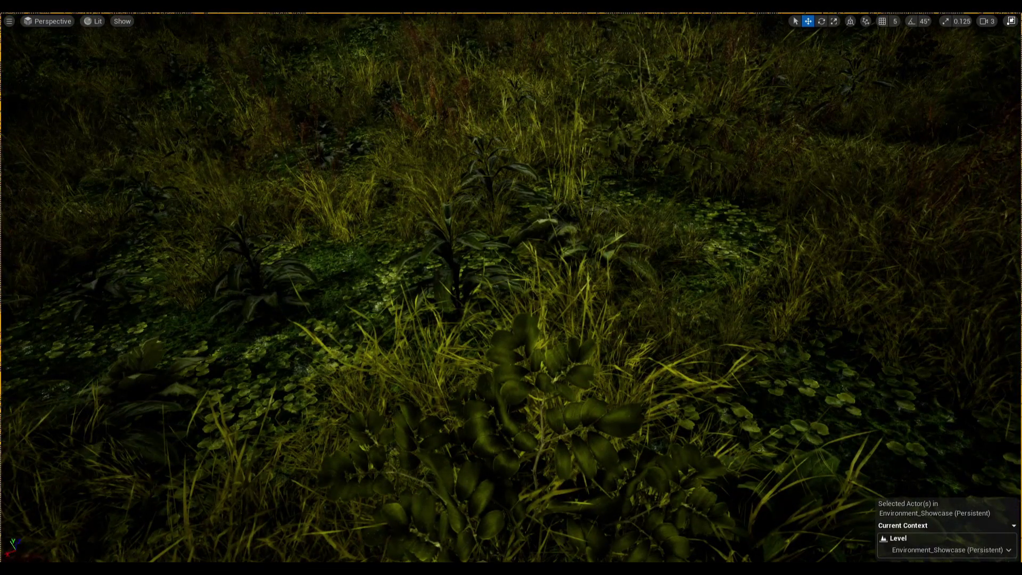
# Step: Play the level and sprint across the terrain until stamina is nearly used up, watching the stamina bar and movement speed
pyautogui.hotkey('alt', 'p')
pyautogui.click(490, 270)
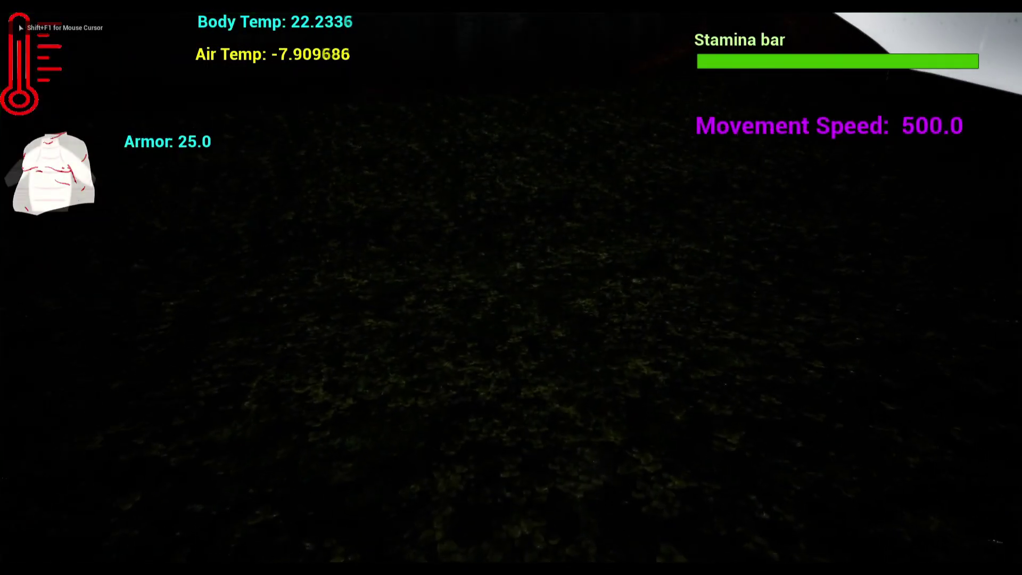
pyautogui.hotkey('shift', 'w')
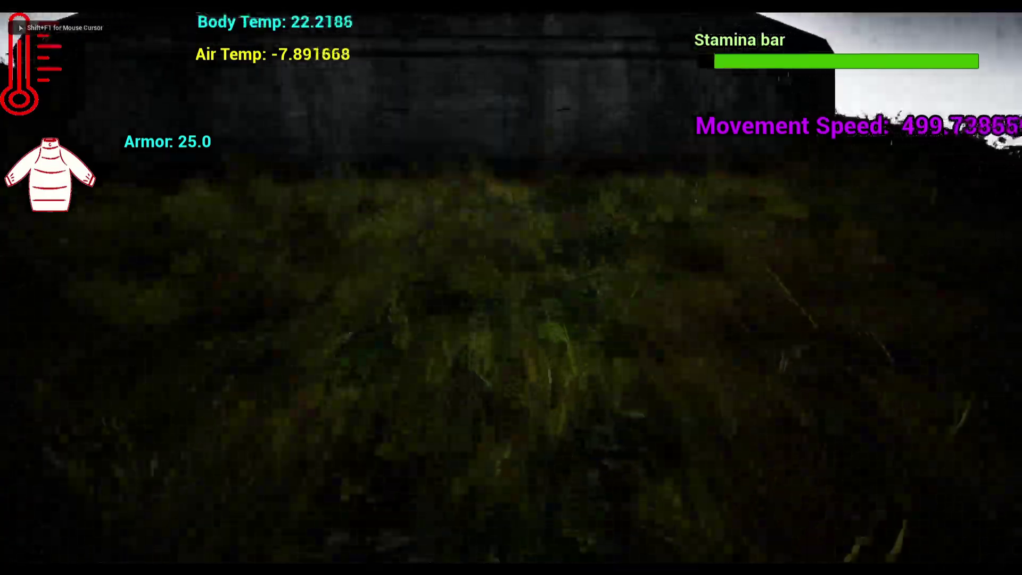
pyautogui.press('w')
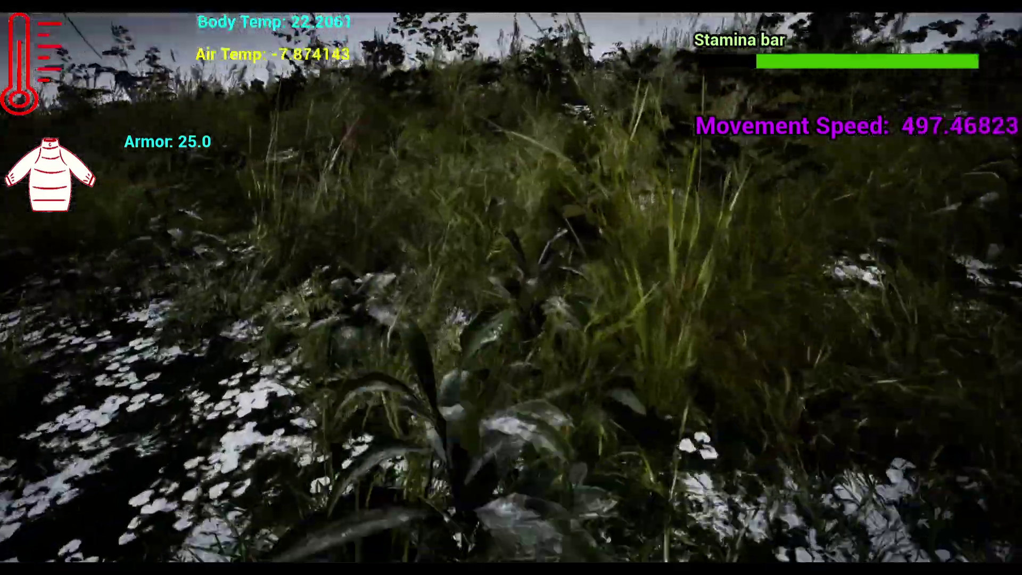
pyautogui.press('w')
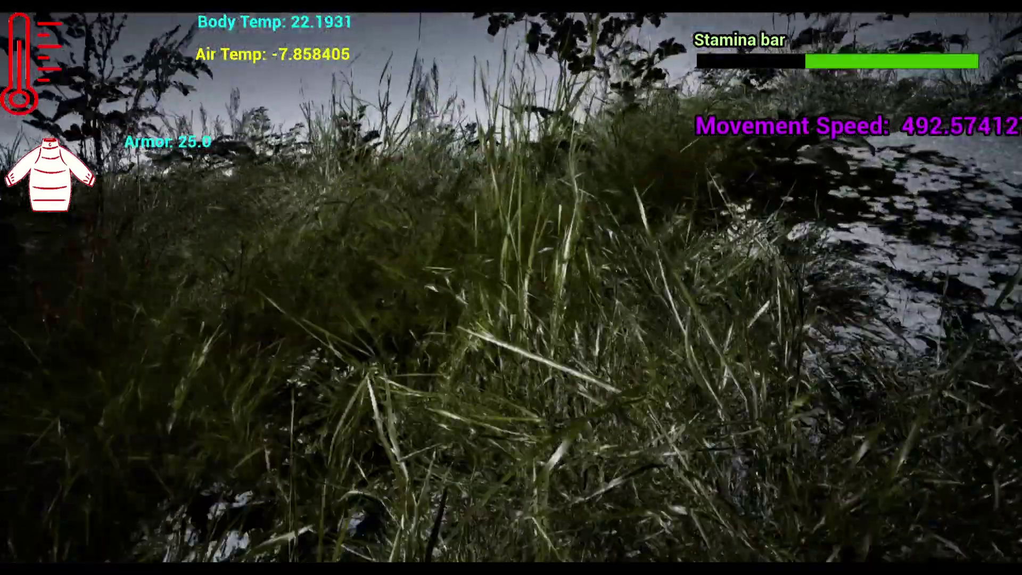
pyautogui.press('w')
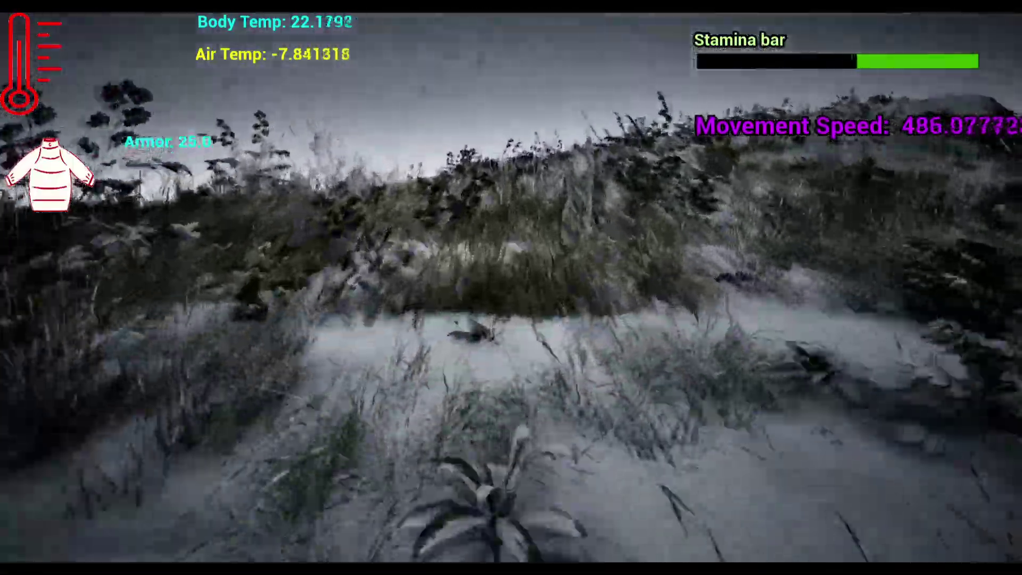
pyautogui.press('w')
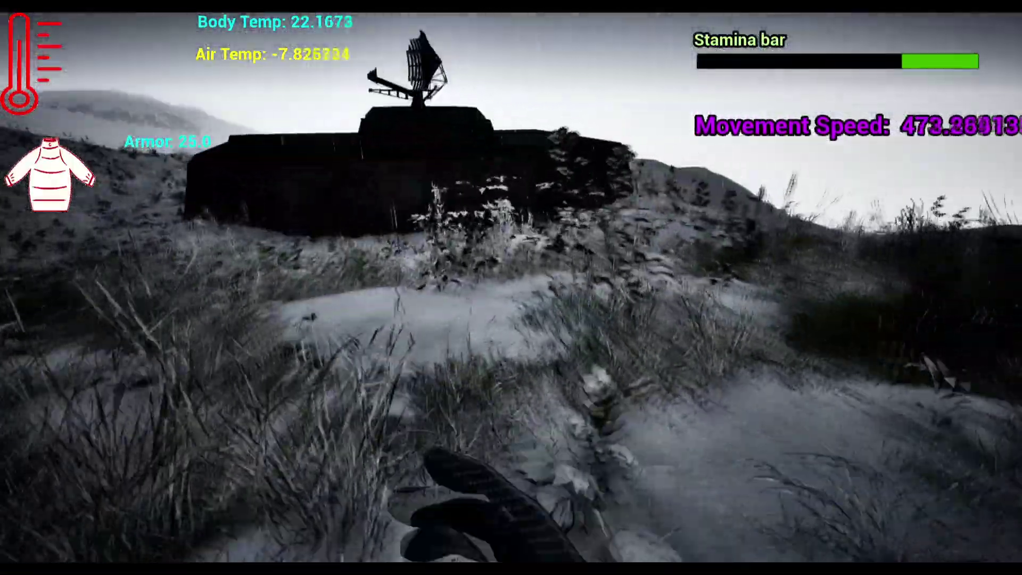
pyautogui.press('w')
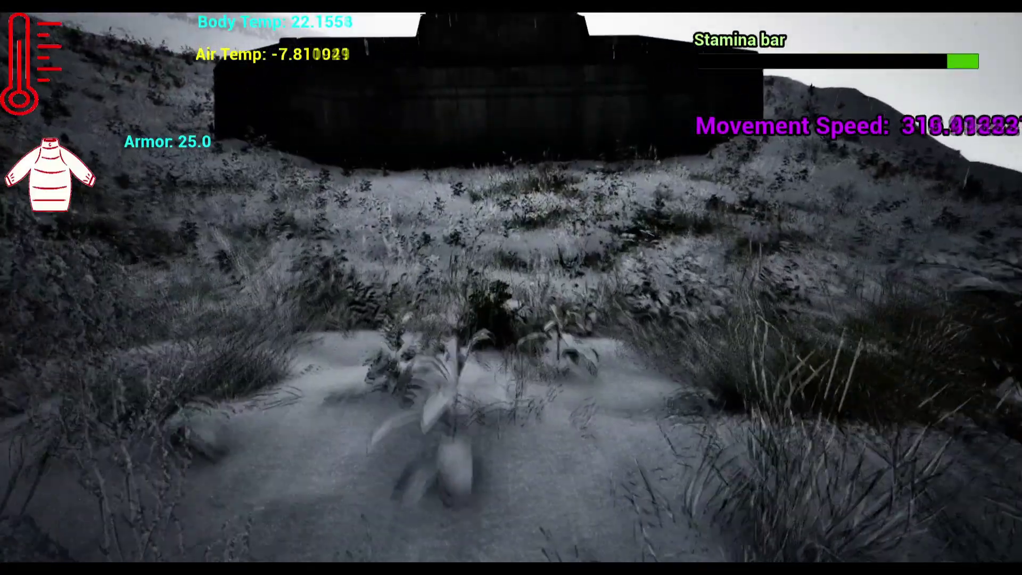
# Step: Walk the character across the snowy slope toward the concrete wall on low stamina, watching the stamina recovery and movement speed
pyautogui.press('w')
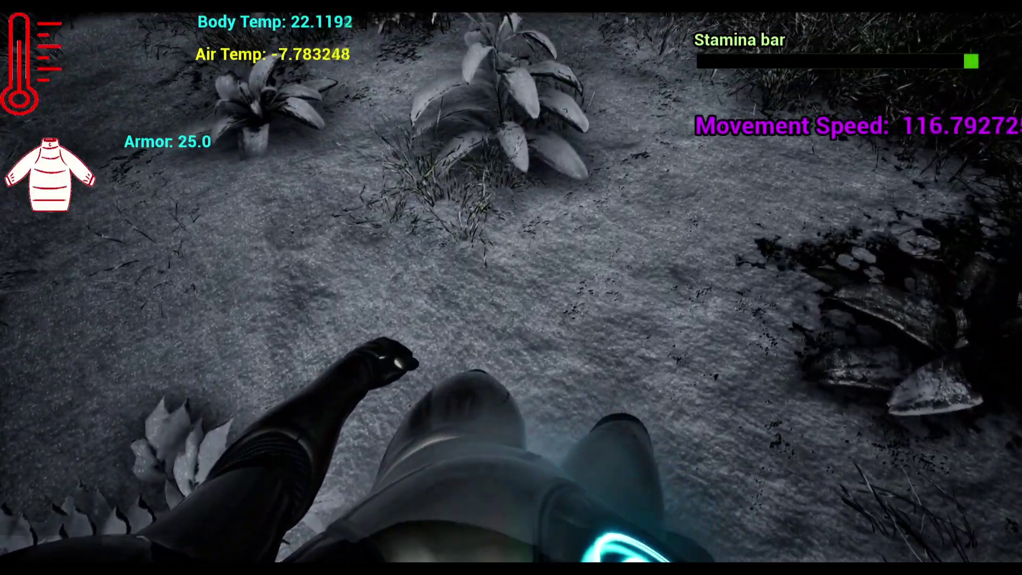
pyautogui.press('w')
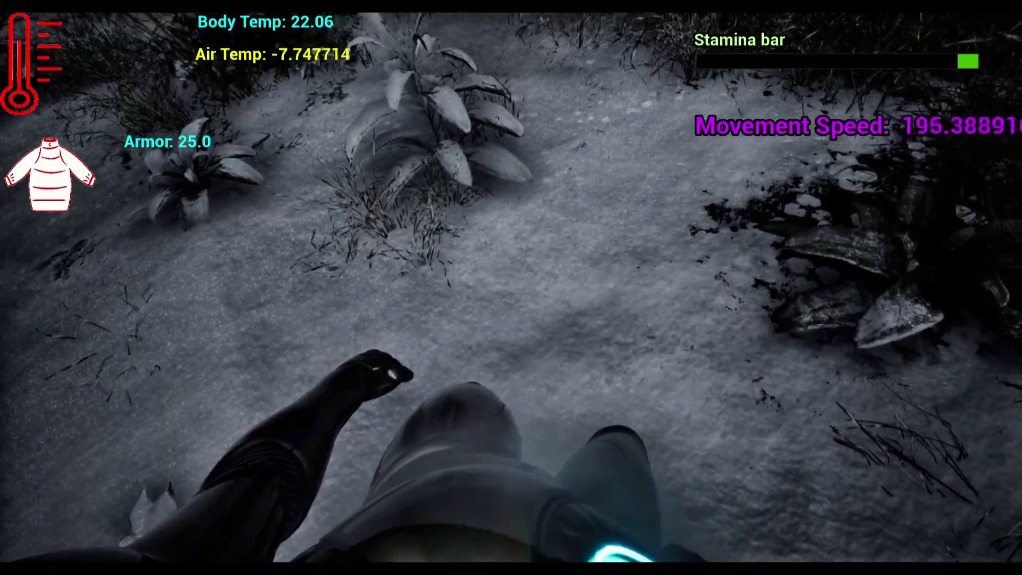
pyautogui.press('w')
pyautogui.press('w')
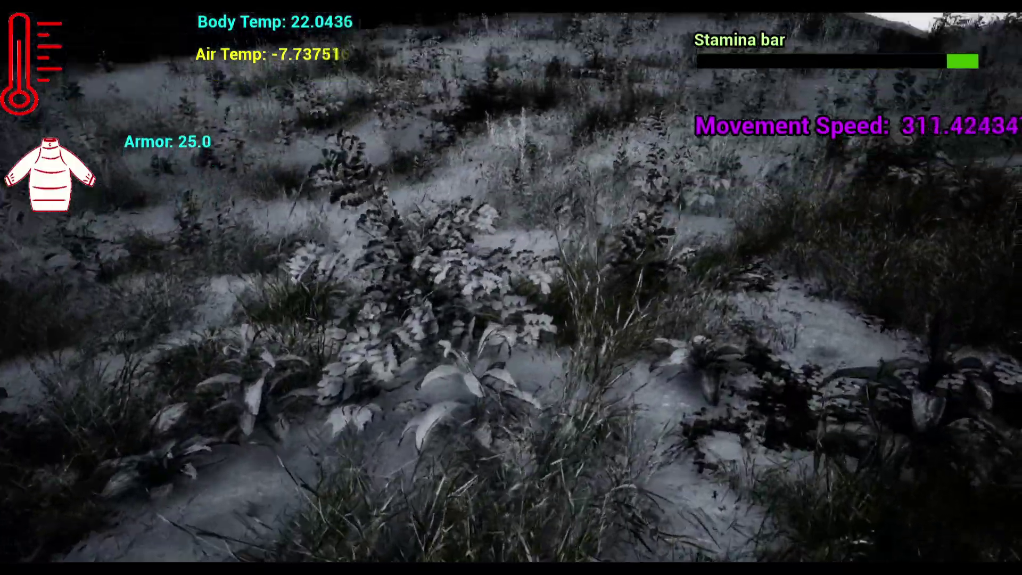
pyautogui.press('w')
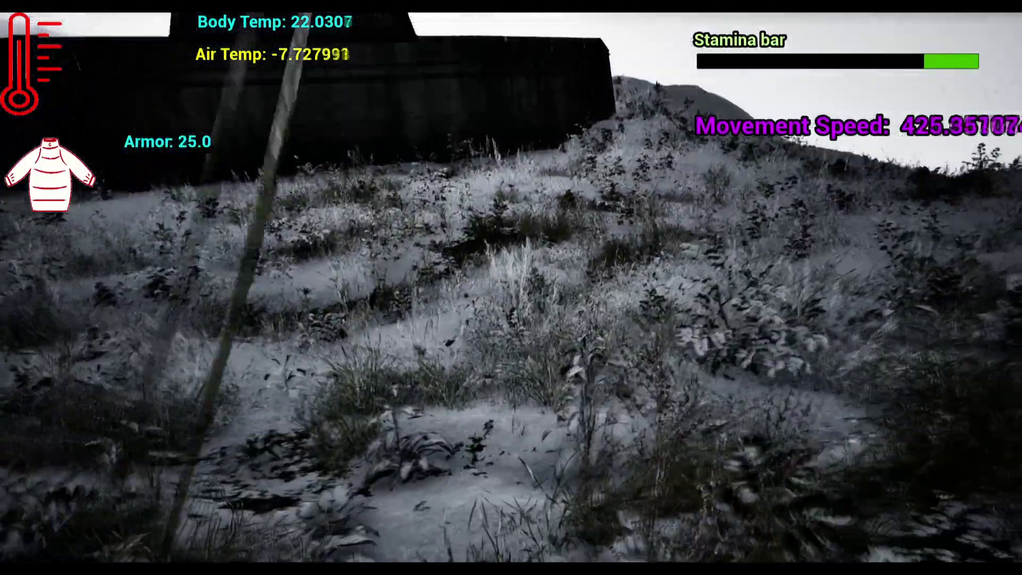
pyautogui.press('w')
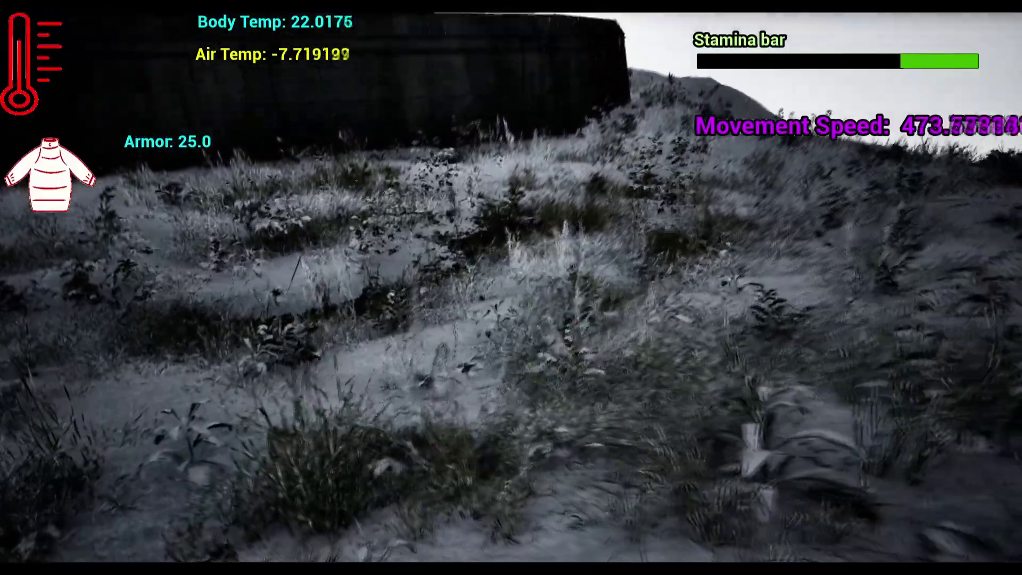
pyautogui.press('w')
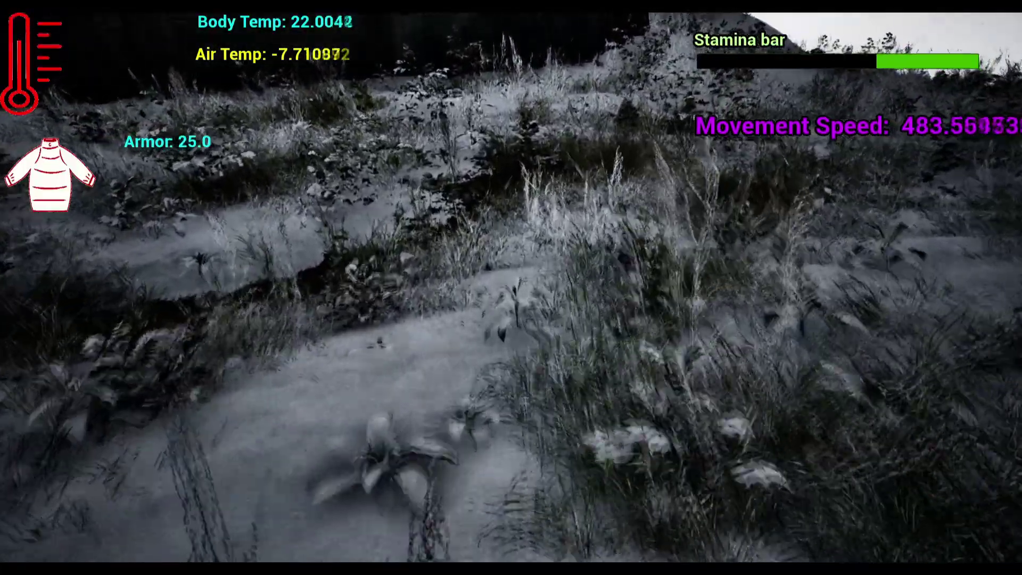
pyautogui.press('w')
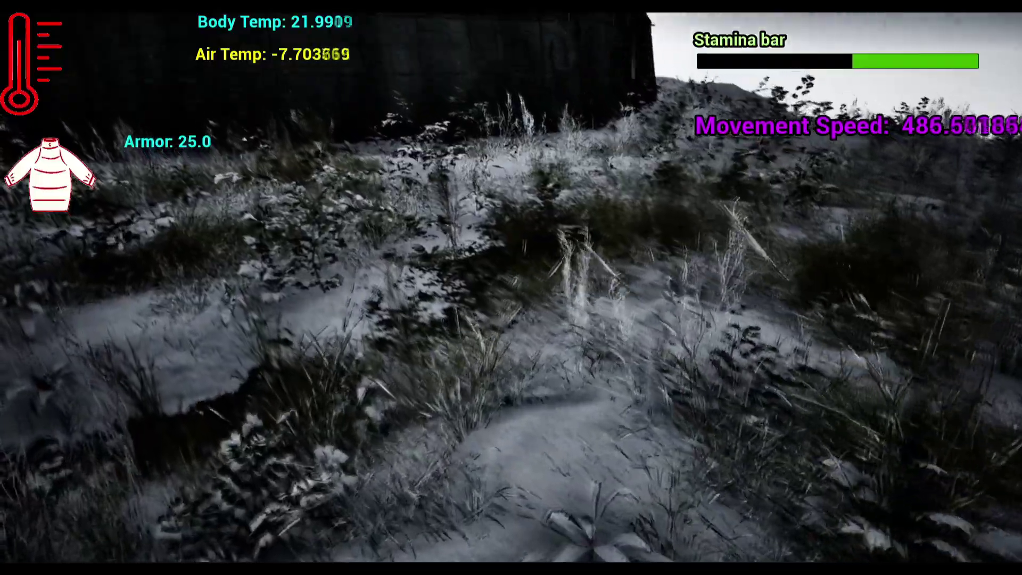
pyautogui.press('w')
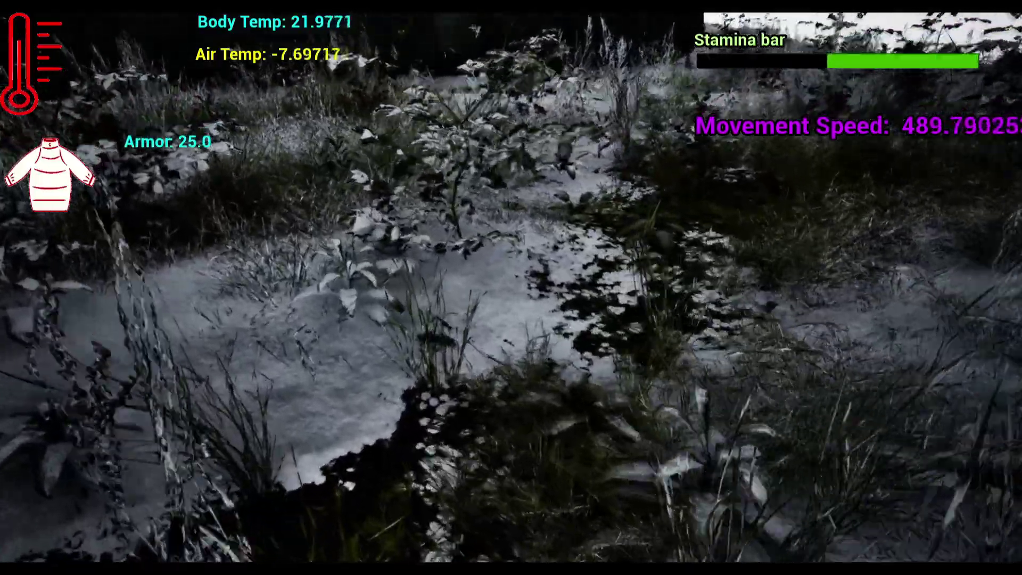
pyautogui.press('w')
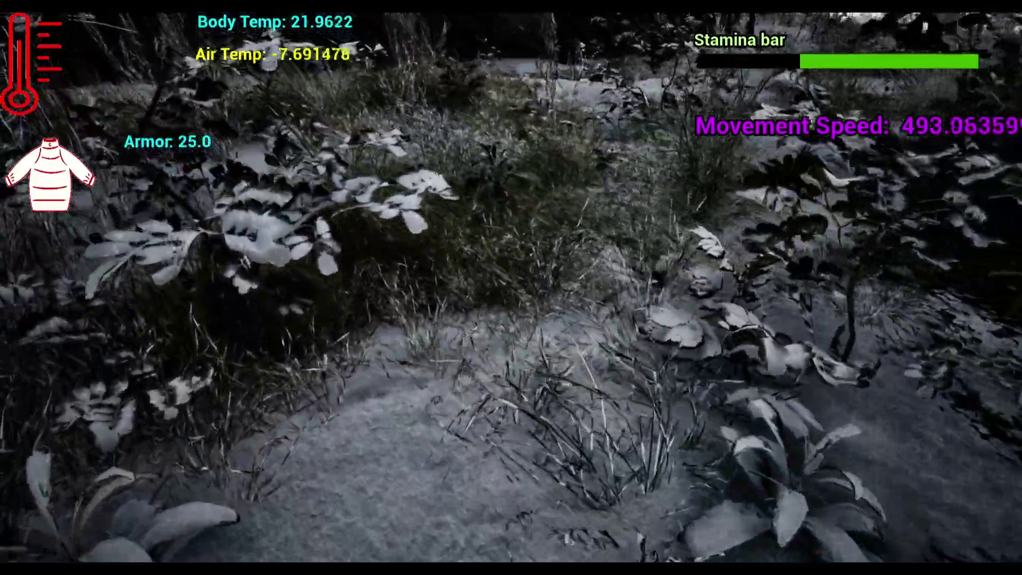
# Step: Move the character up to and along the concrete wall, checking its visible breath, stamina bar and movement speed
pyautogui.press('w')
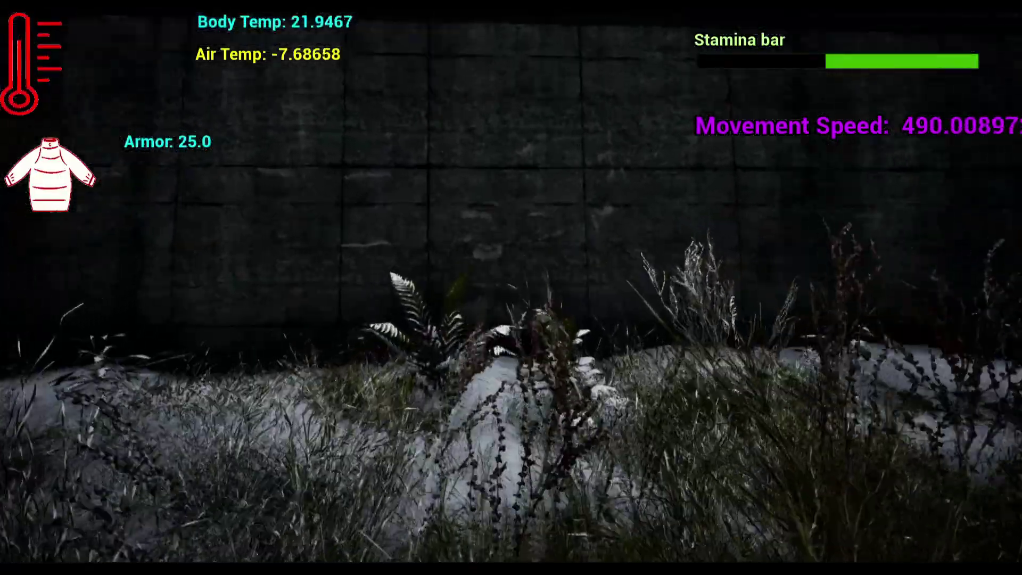
pyautogui.press('w')
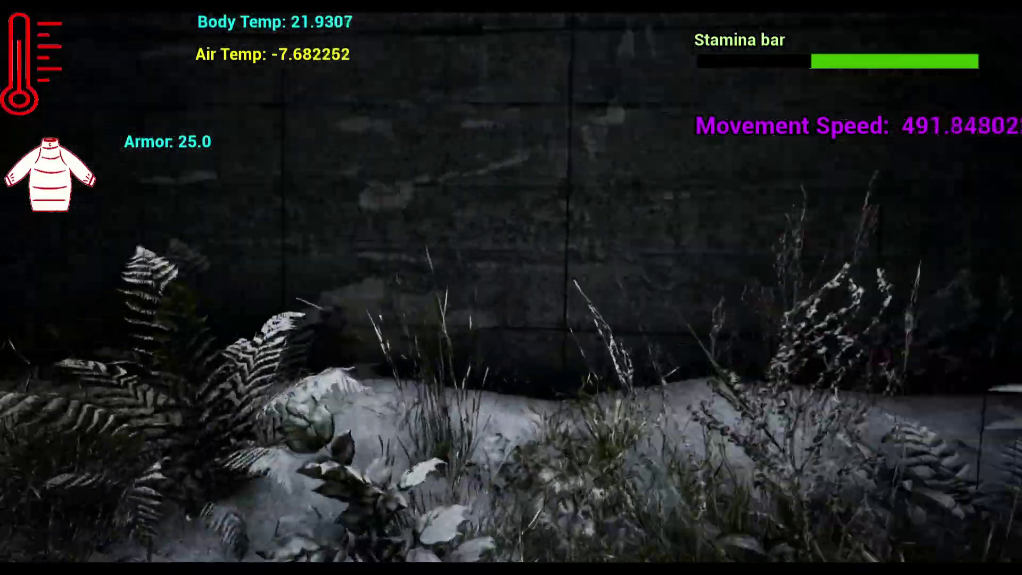
pyautogui.press('w')
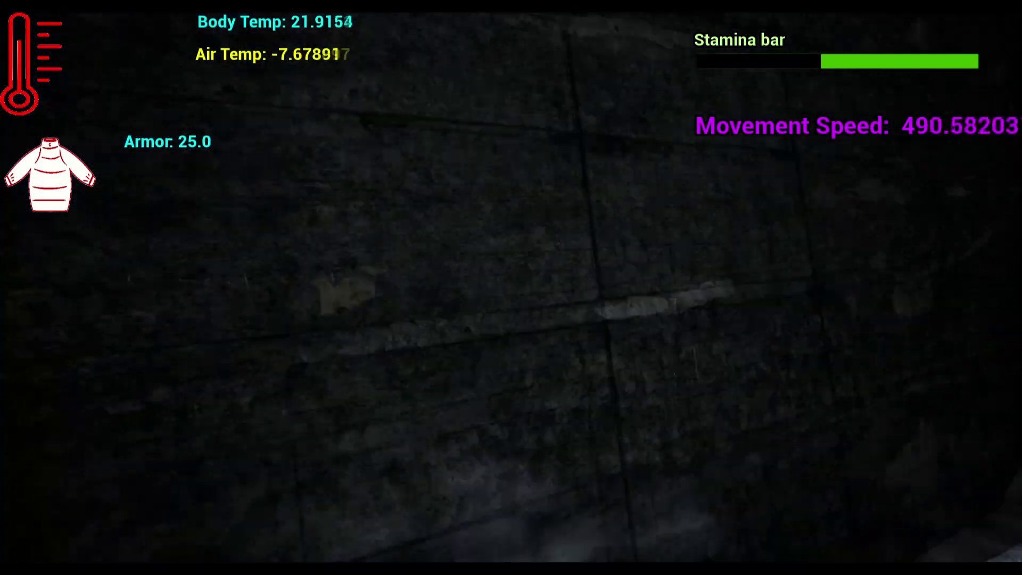
pyautogui.press('w')
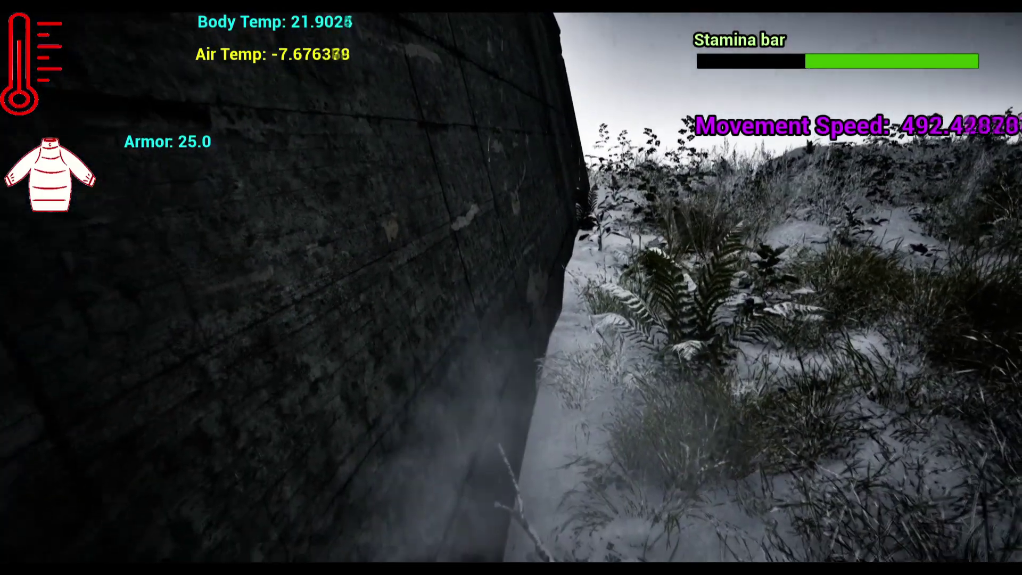